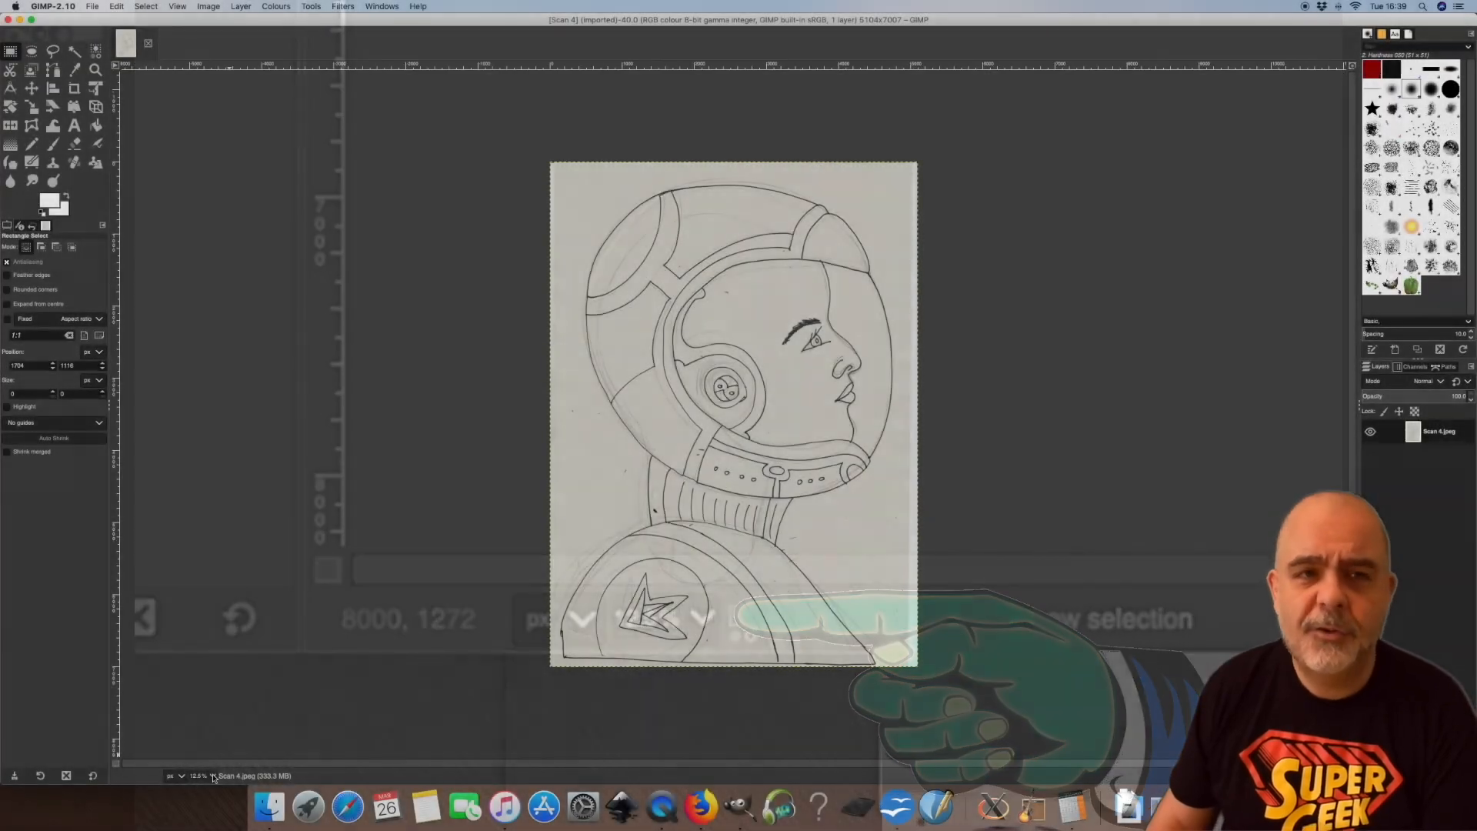
View the scan at 100% and scale the image proportionally to a height of 1000 px.
left_click(702, 618)
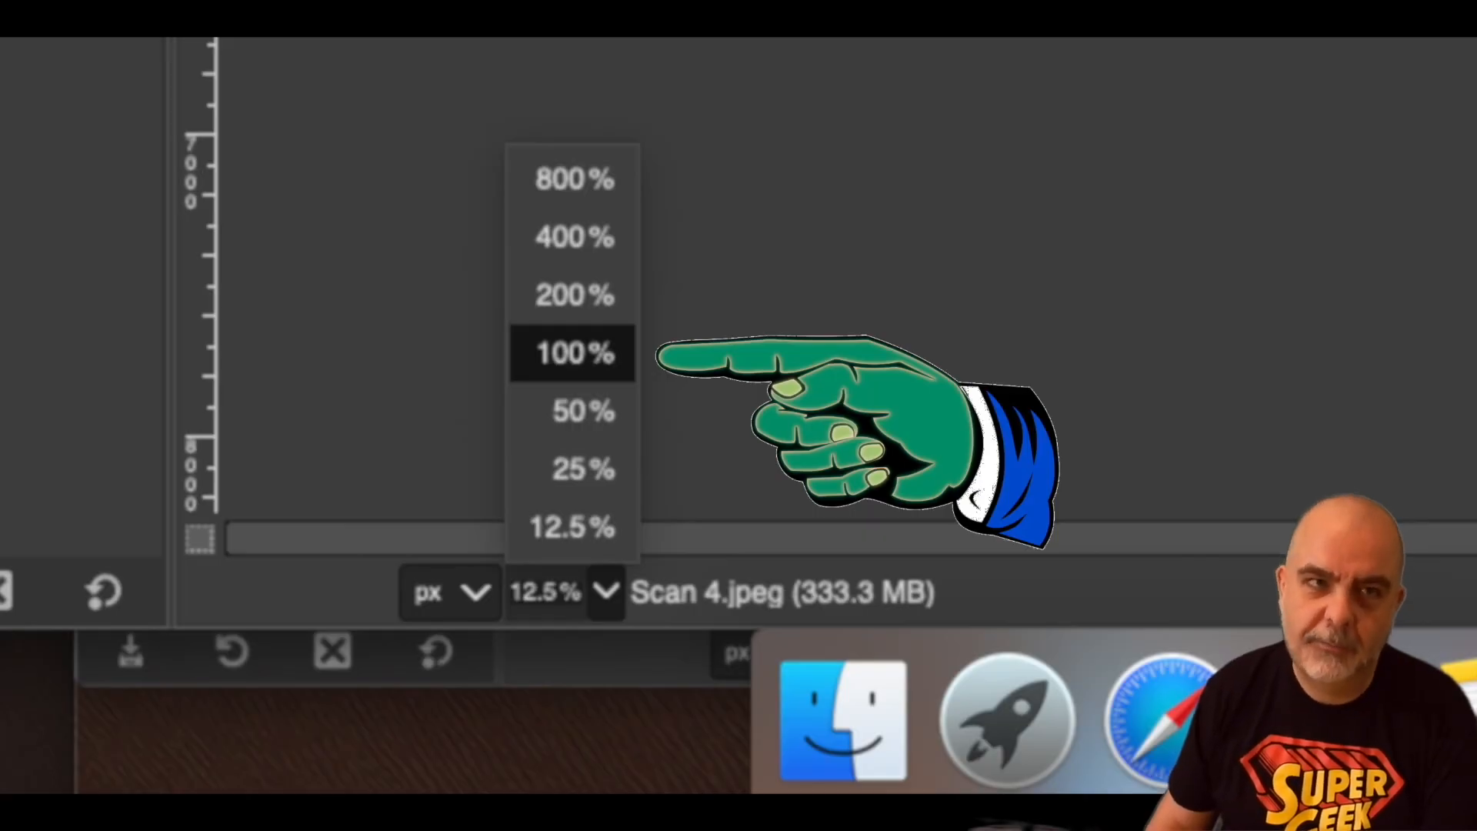
left_click(575, 353)
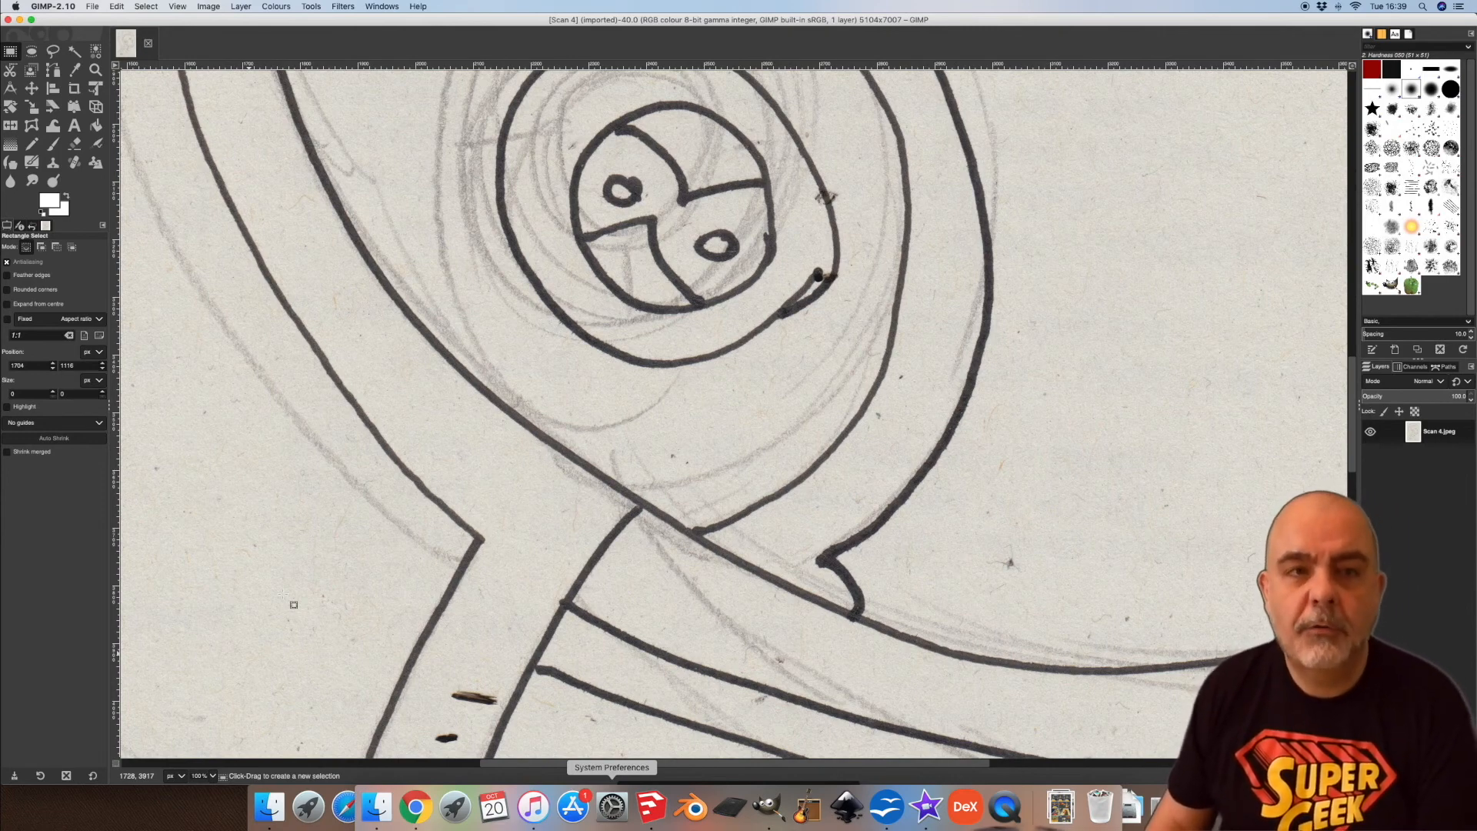
left_click(209, 6)
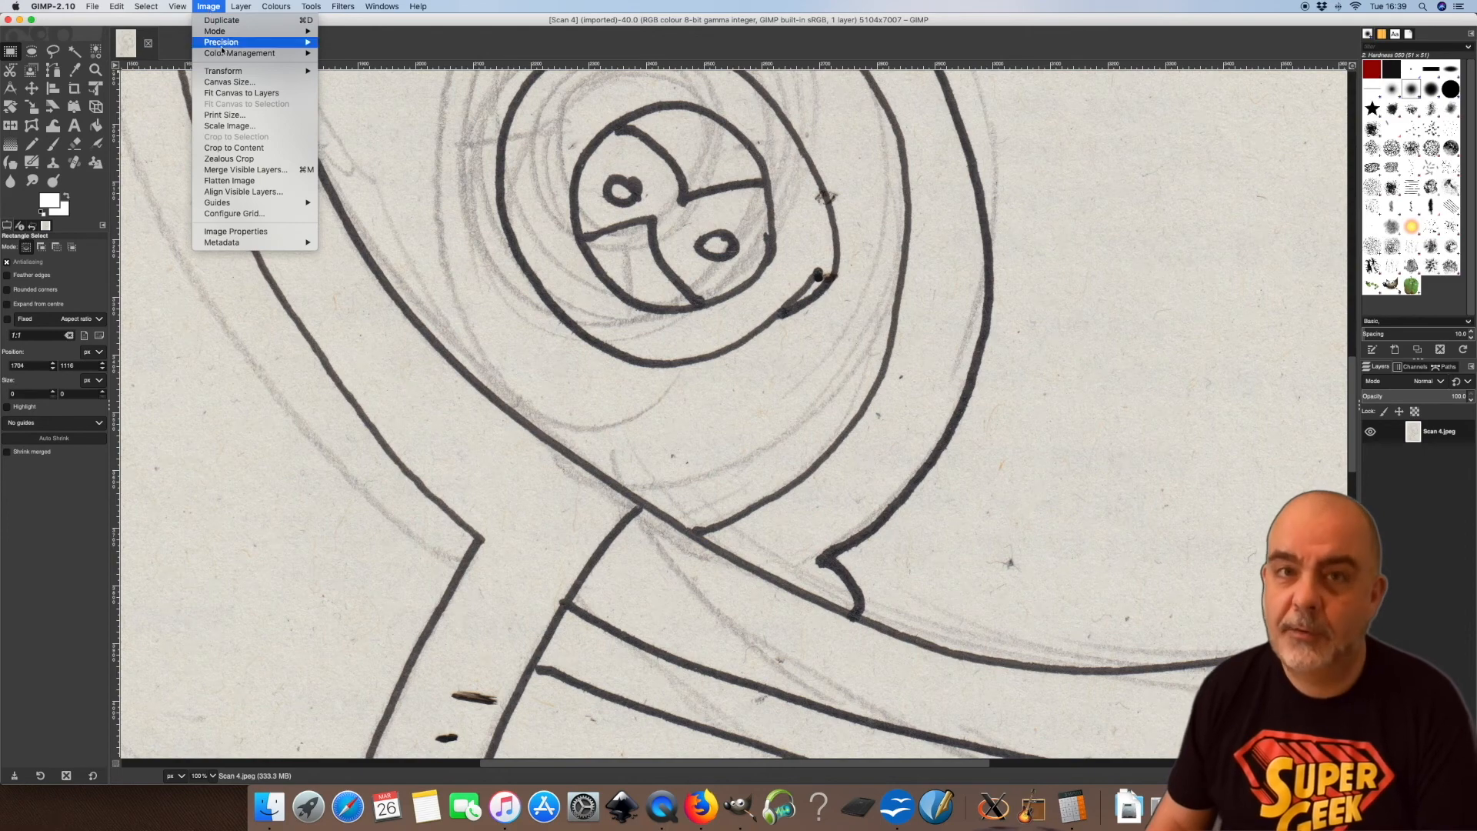
left_click(265, 125)
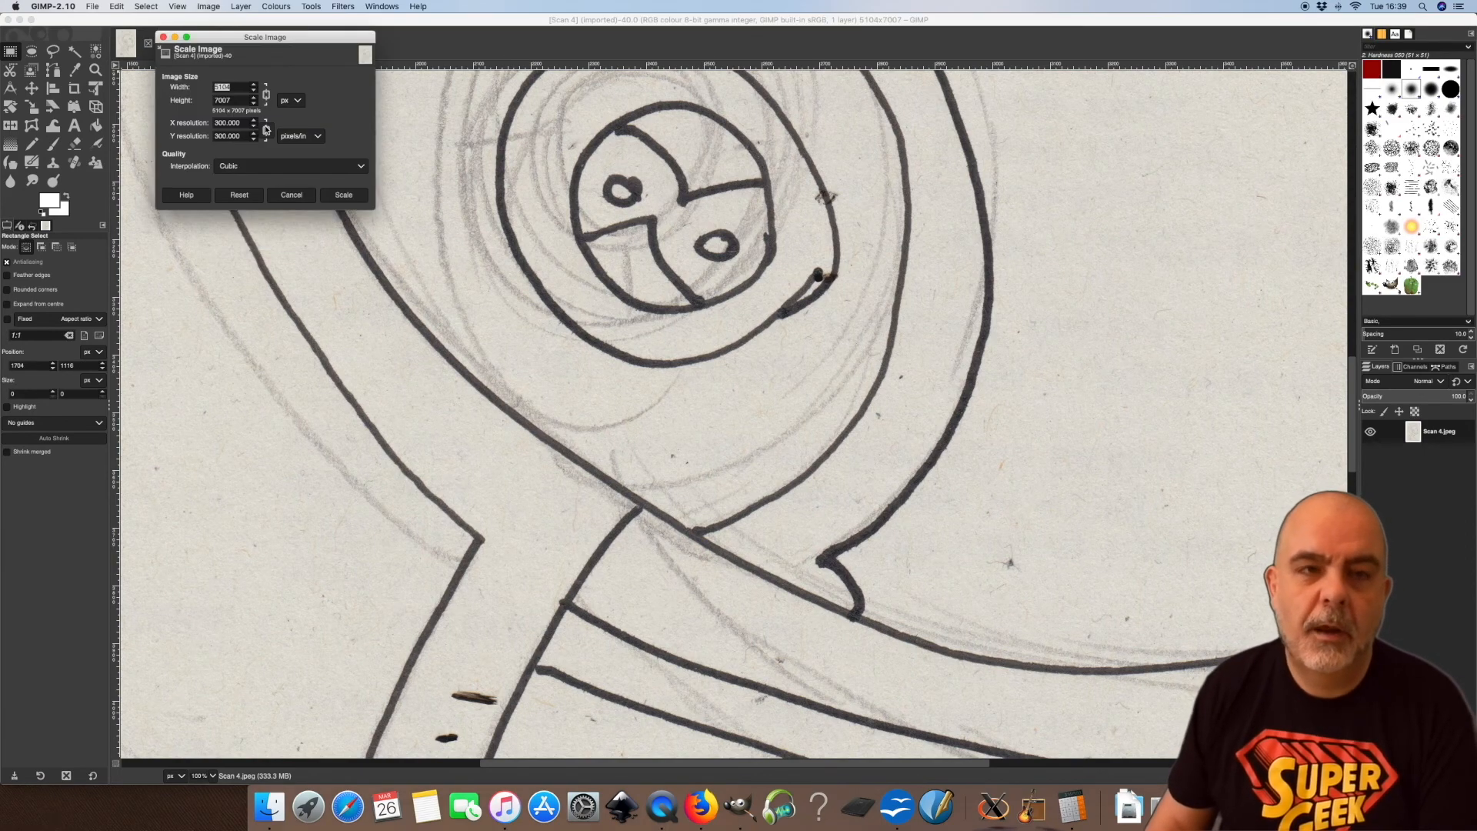
left_click(241, 100)
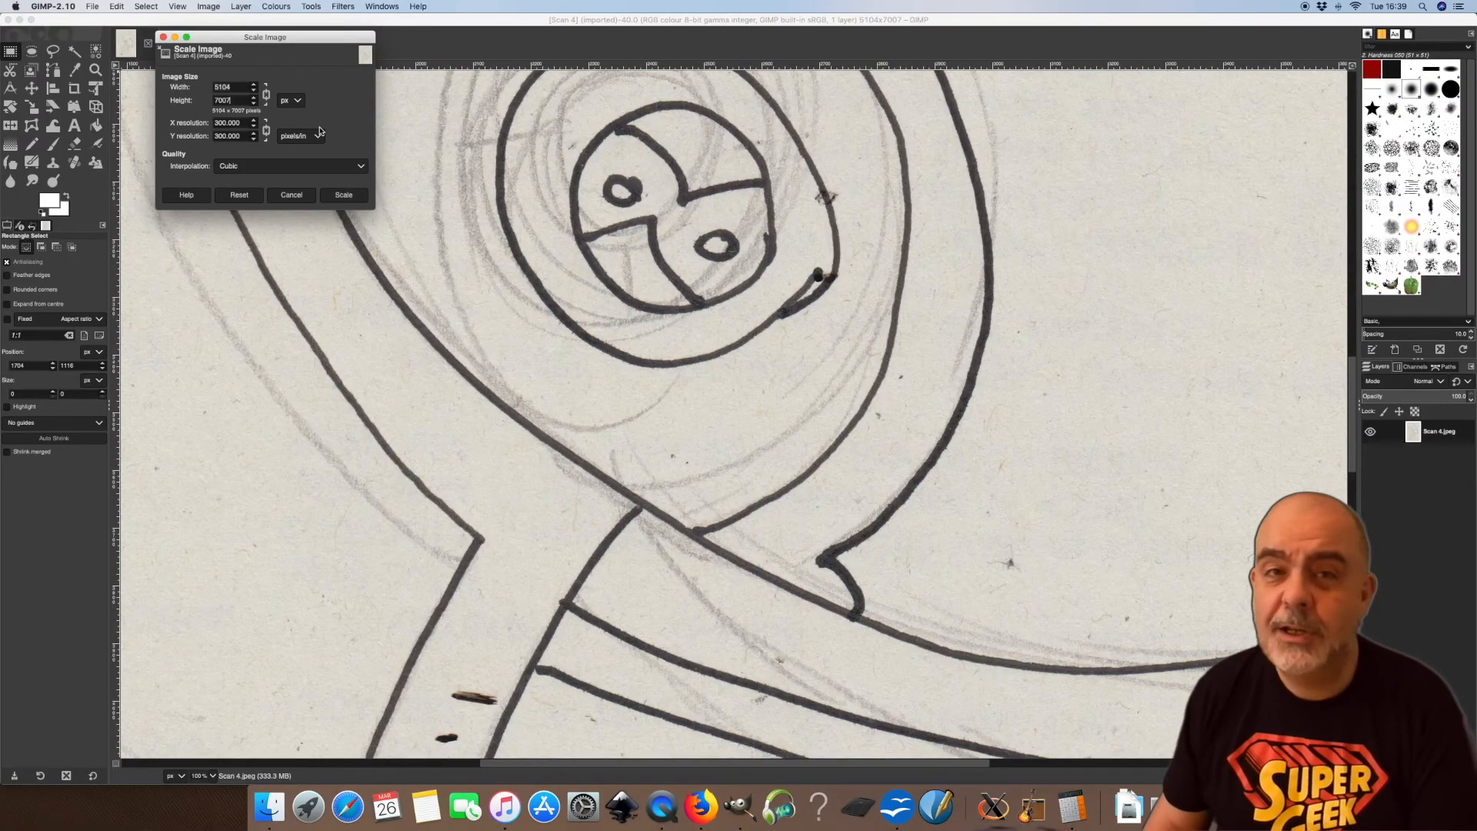
key("BackSpace")
key("BackSpace")
key("BackSpace")
key("BackSpace")
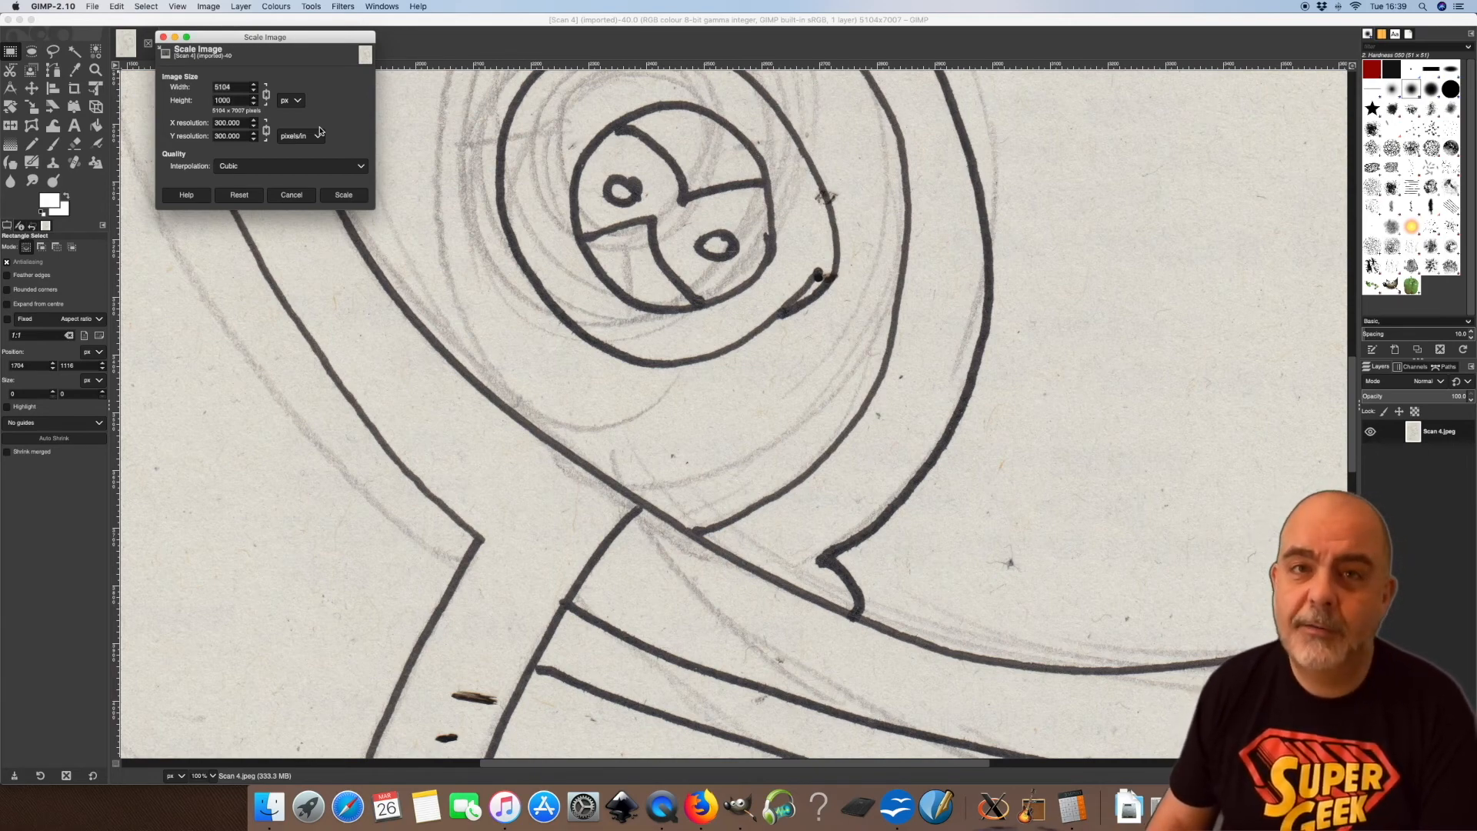
left_click(331, 196)
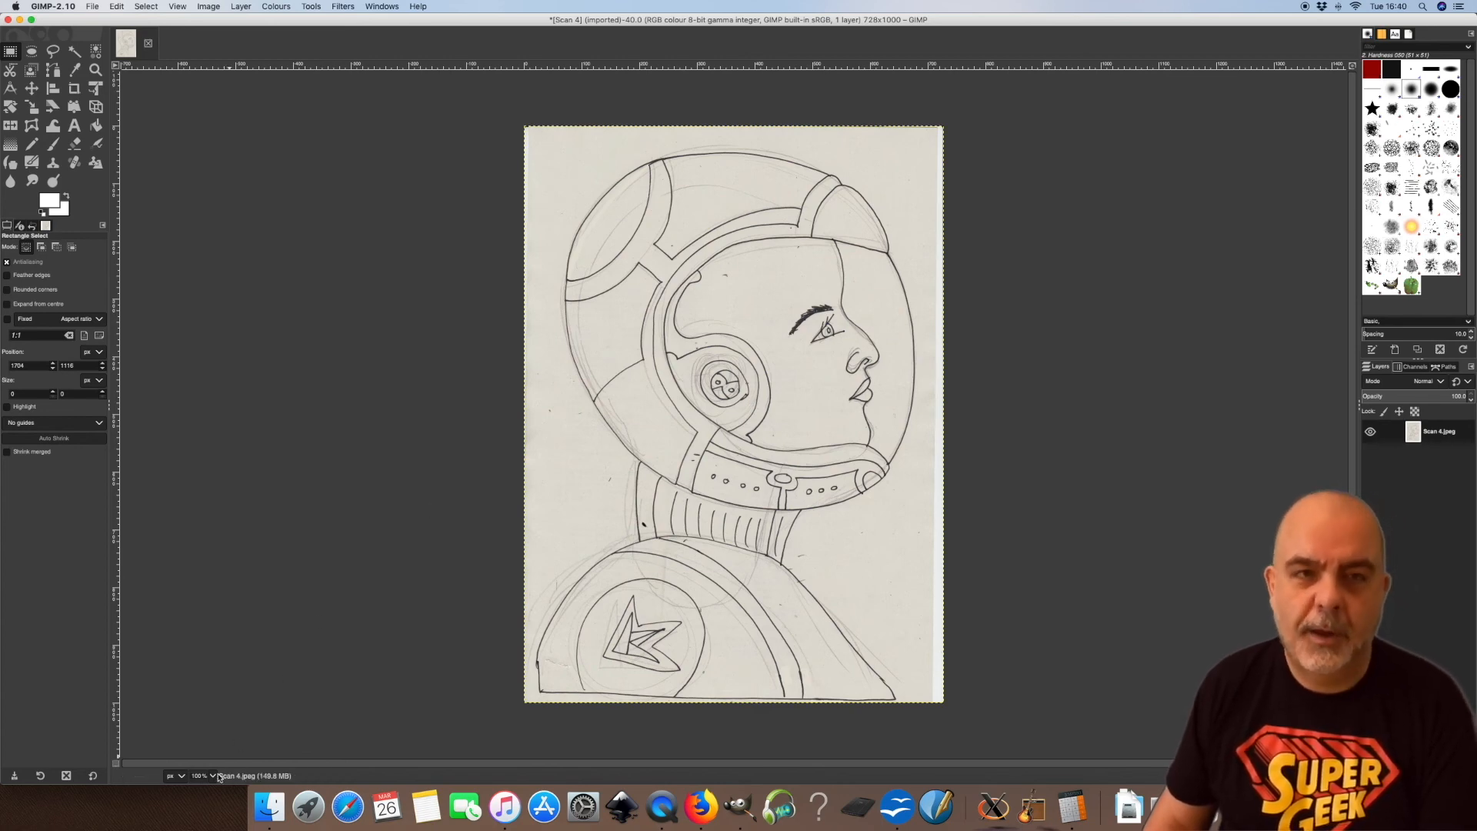
key("ctrl+shift")
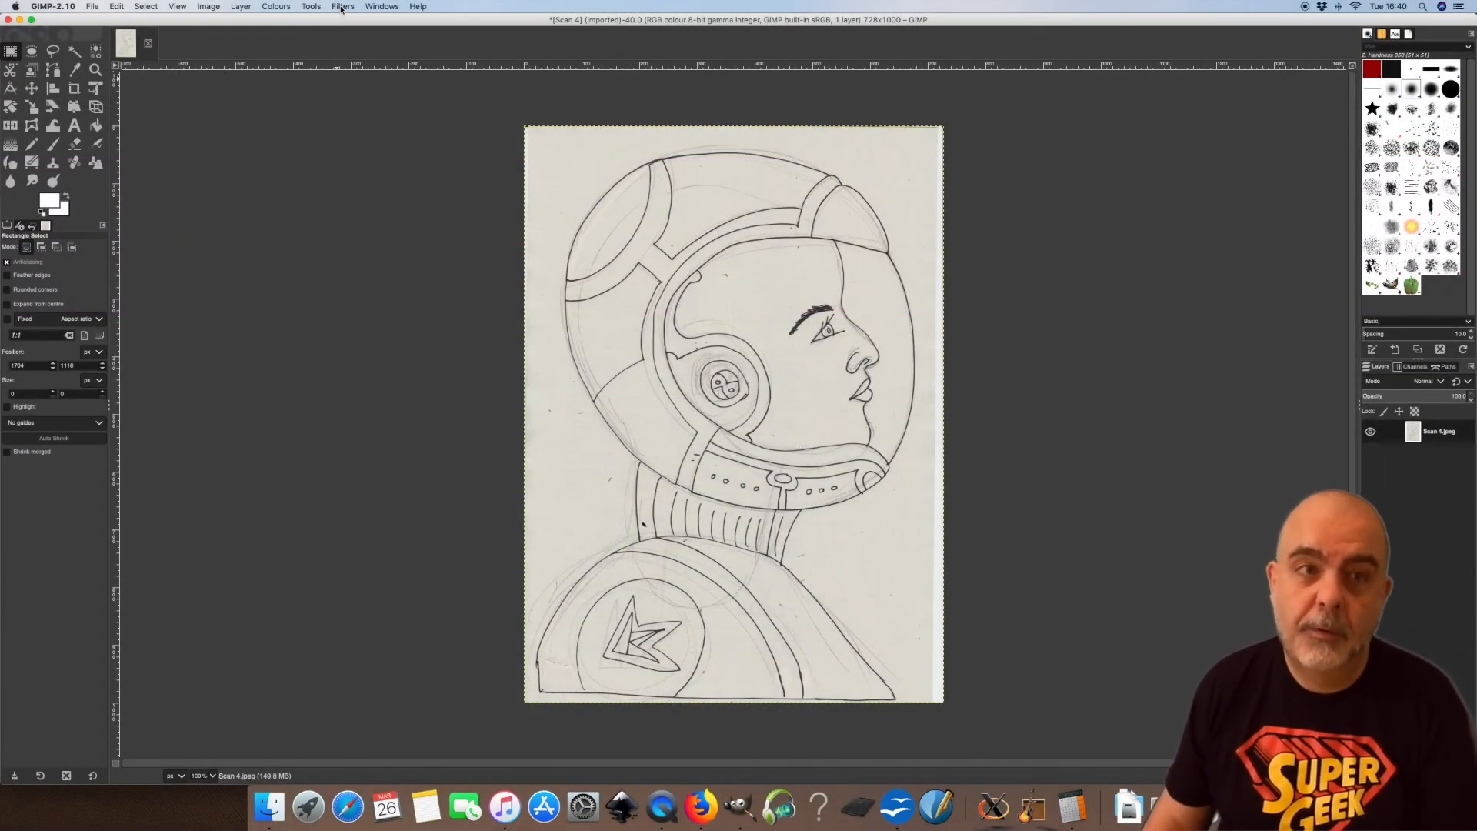
Apply the legacy Softglow filter to the drawing with glow radius 1.00, brightness 1.00 and sharpness 1.00.
left_click(341, 8)
mouse_move(431, 158)
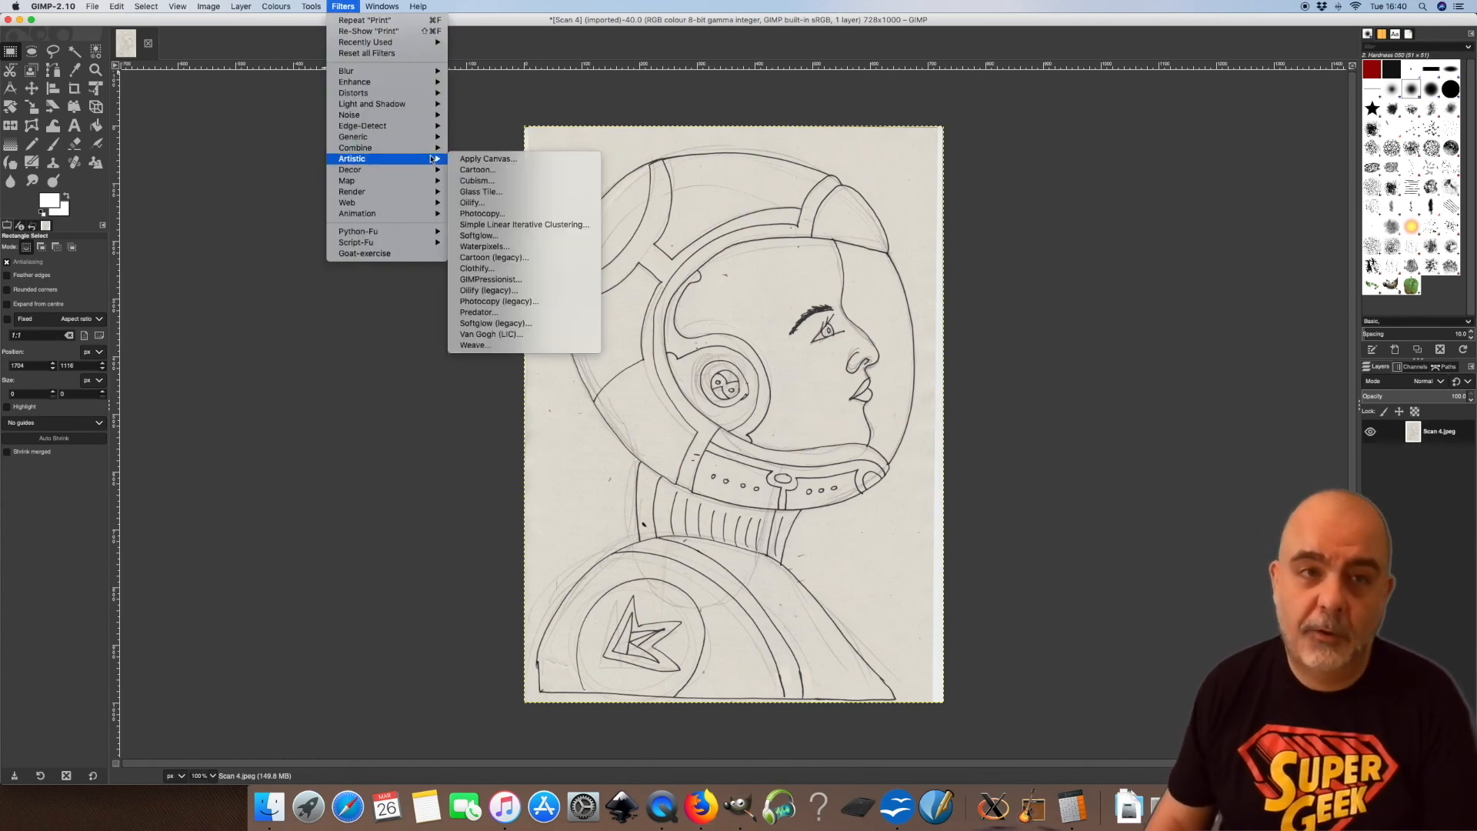
left_click(574, 325)
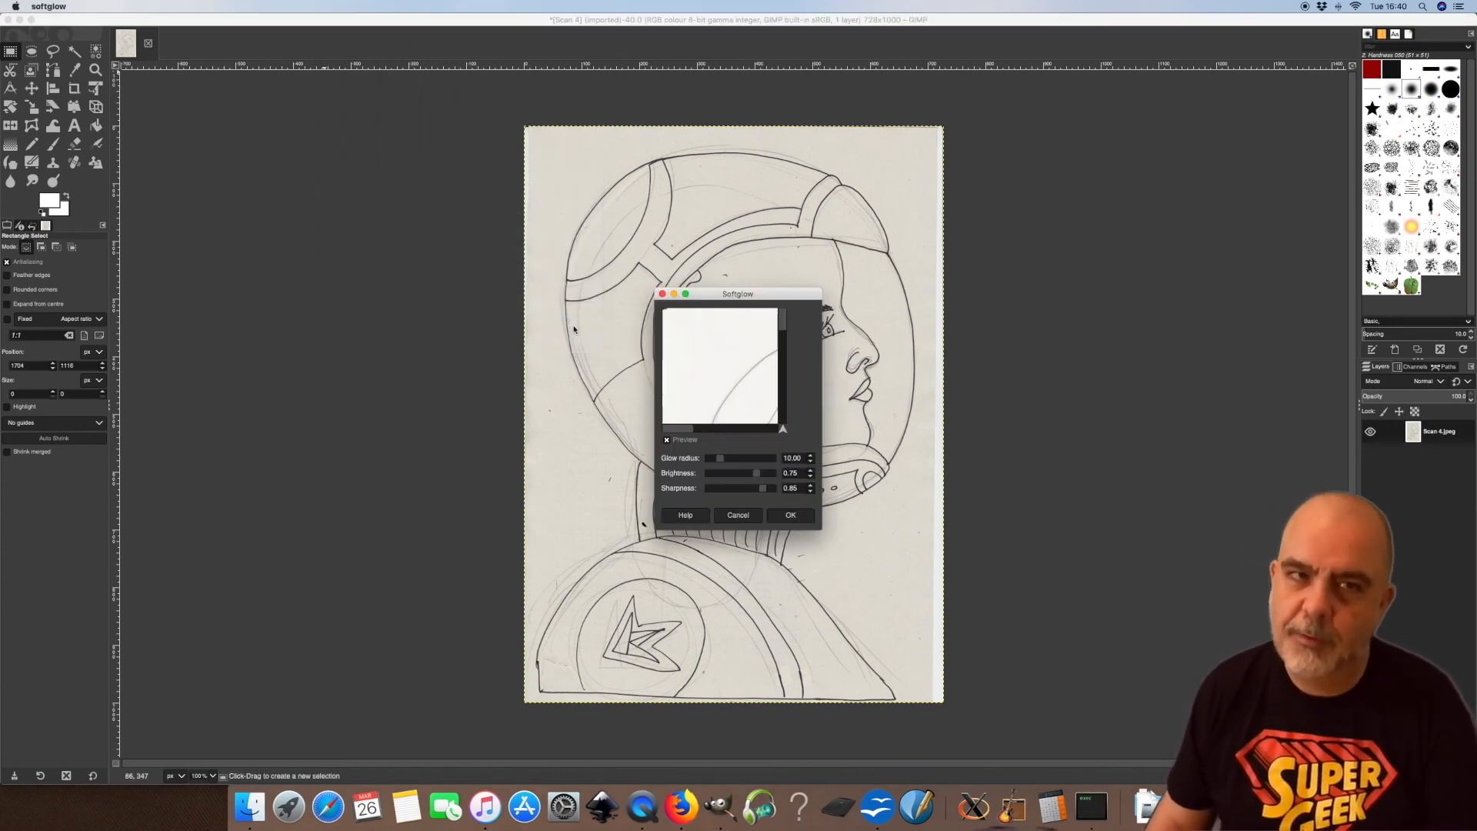
left_click_drag(716, 461, 777, 473)
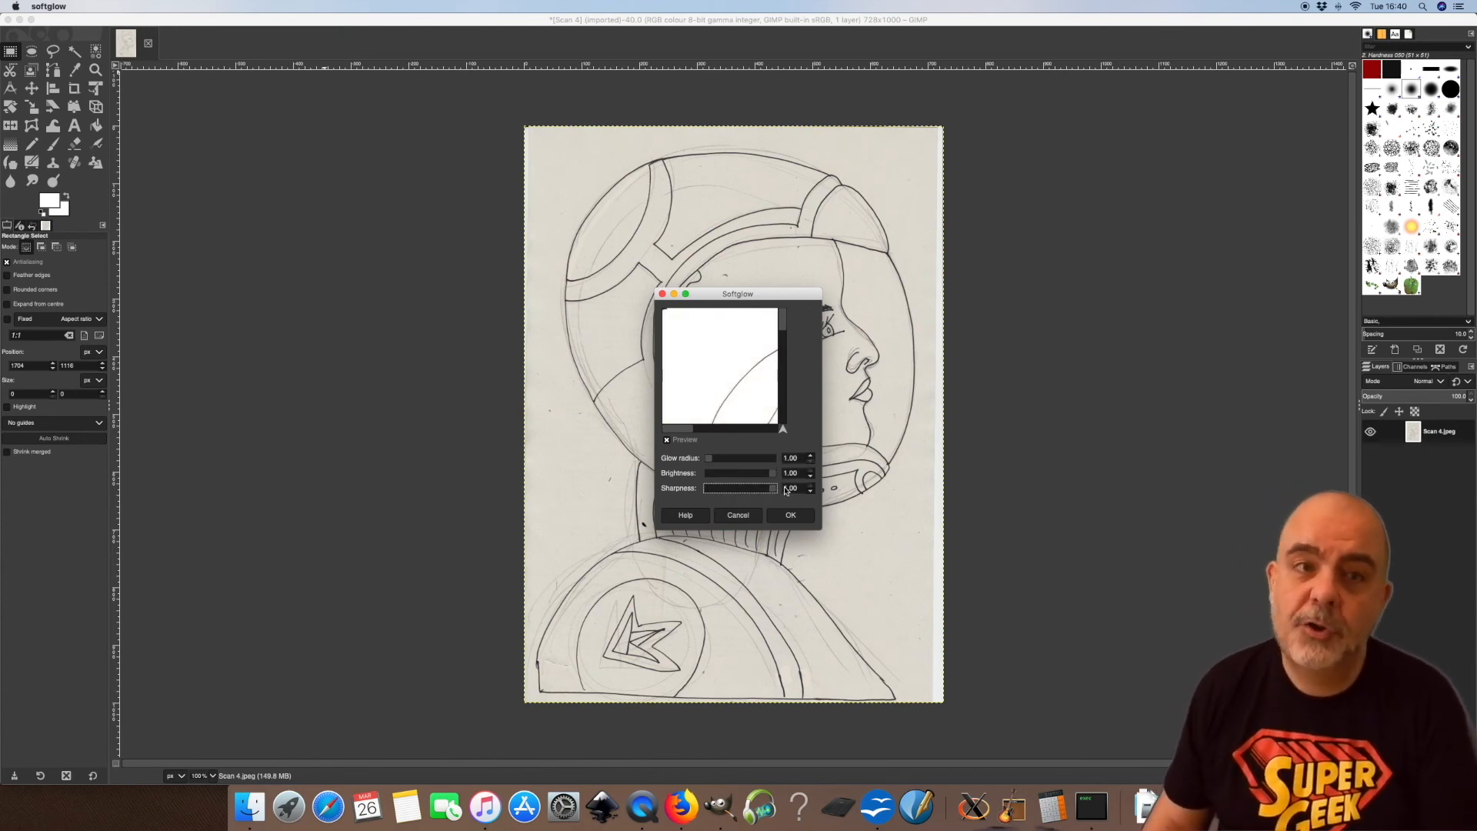
left_click(802, 516)
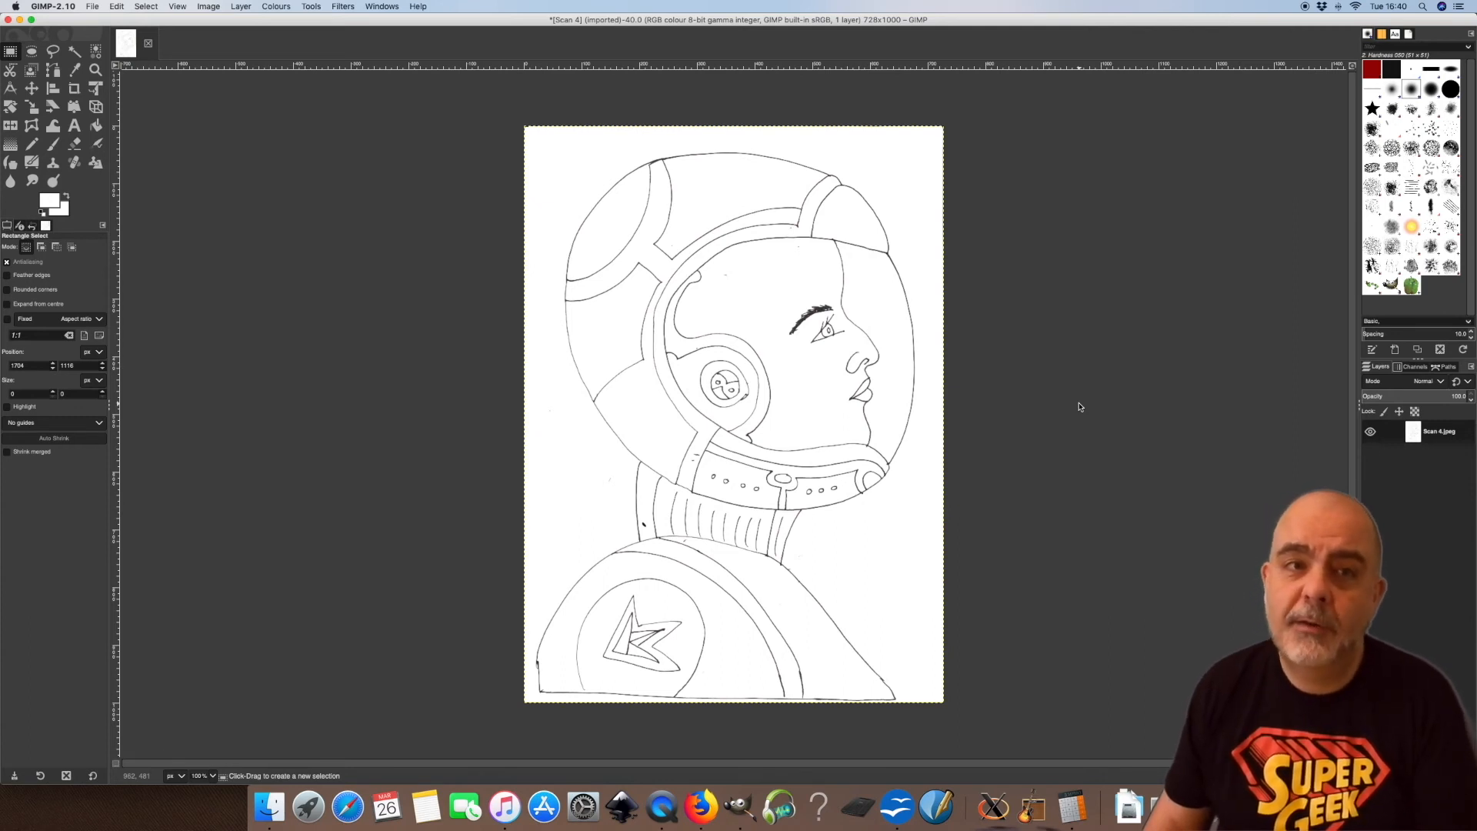
Apply the Cartoon filter with strengthened settings to make the drawing's lines thicker and blacker.
left_click(340, 7)
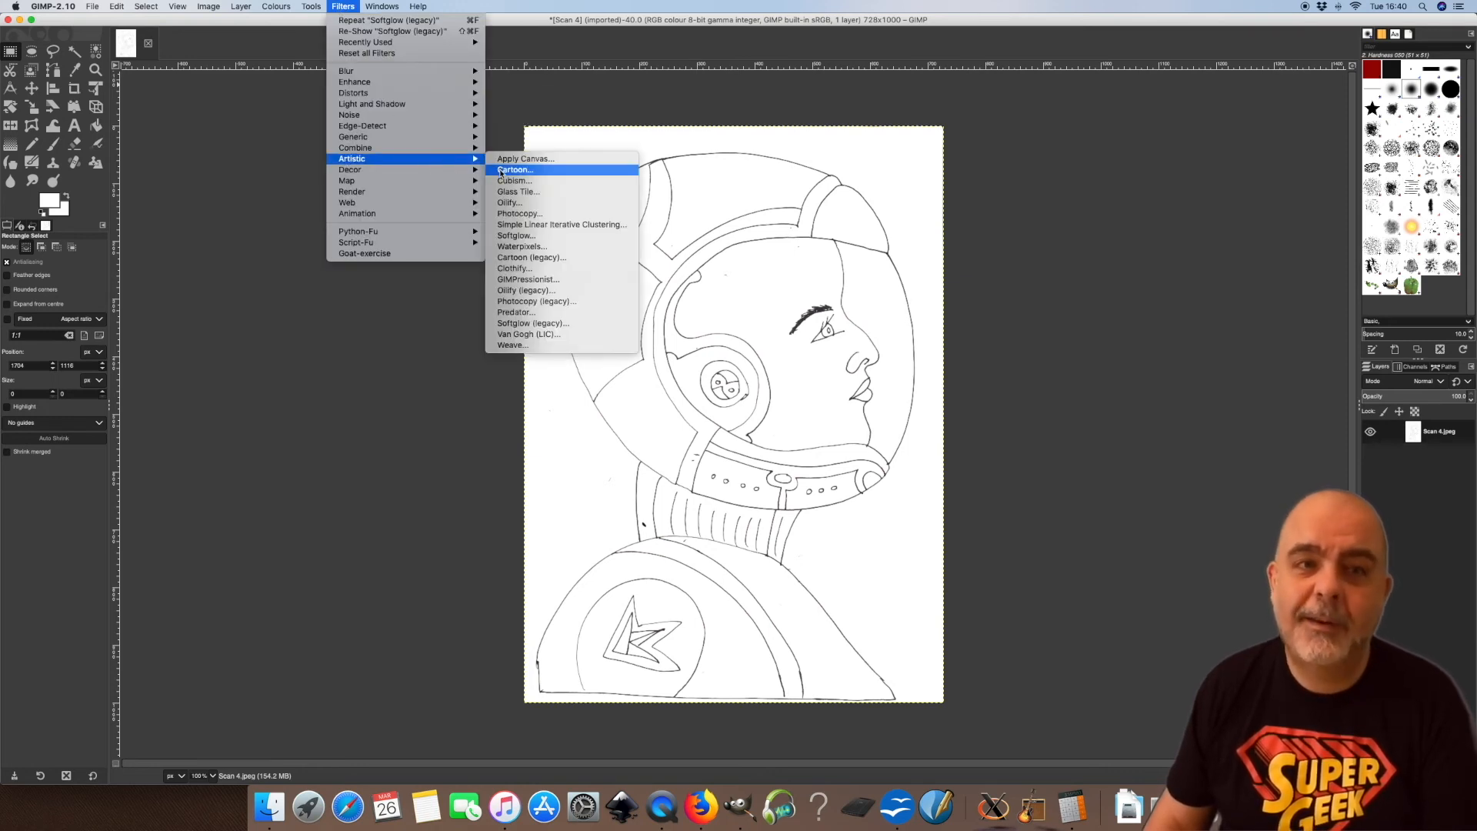
left_click(540, 173)
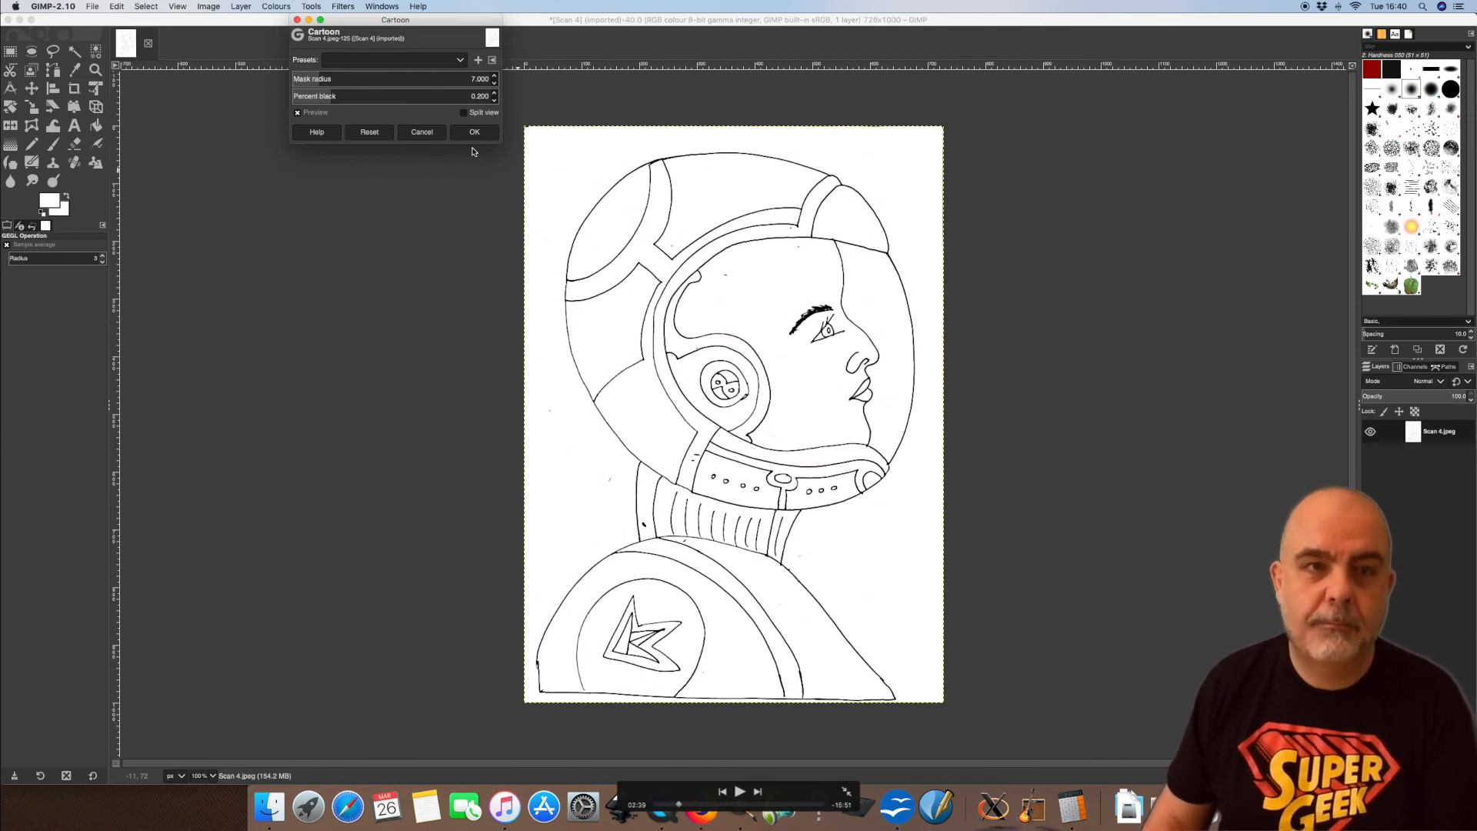
left_click_drag(407, 77, 500, 90)
left_click(475, 132)
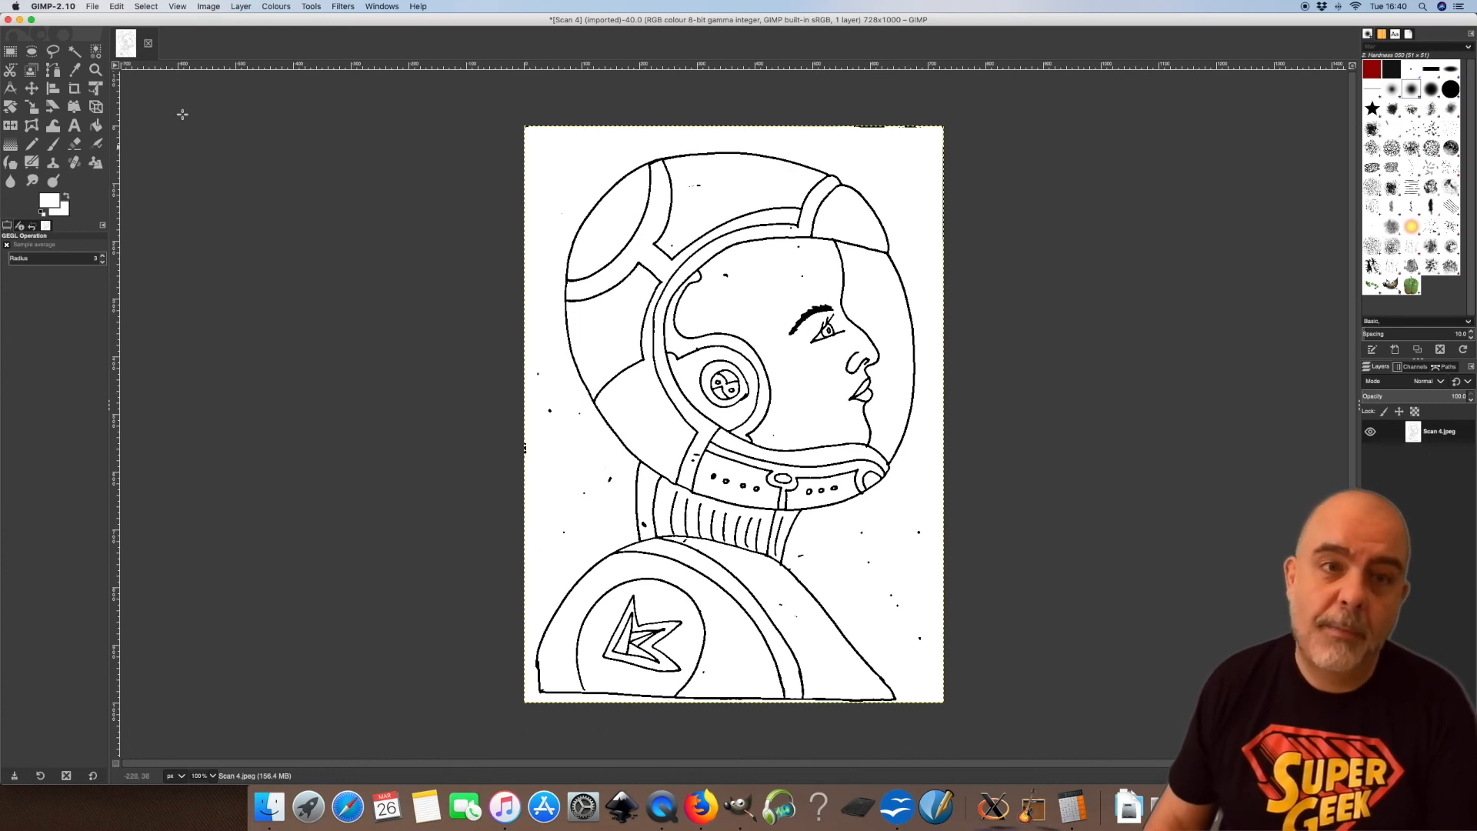
Paint over the stray specks beside the helmet and in the face area with a white Paintbrush.
left_click(76, 69)
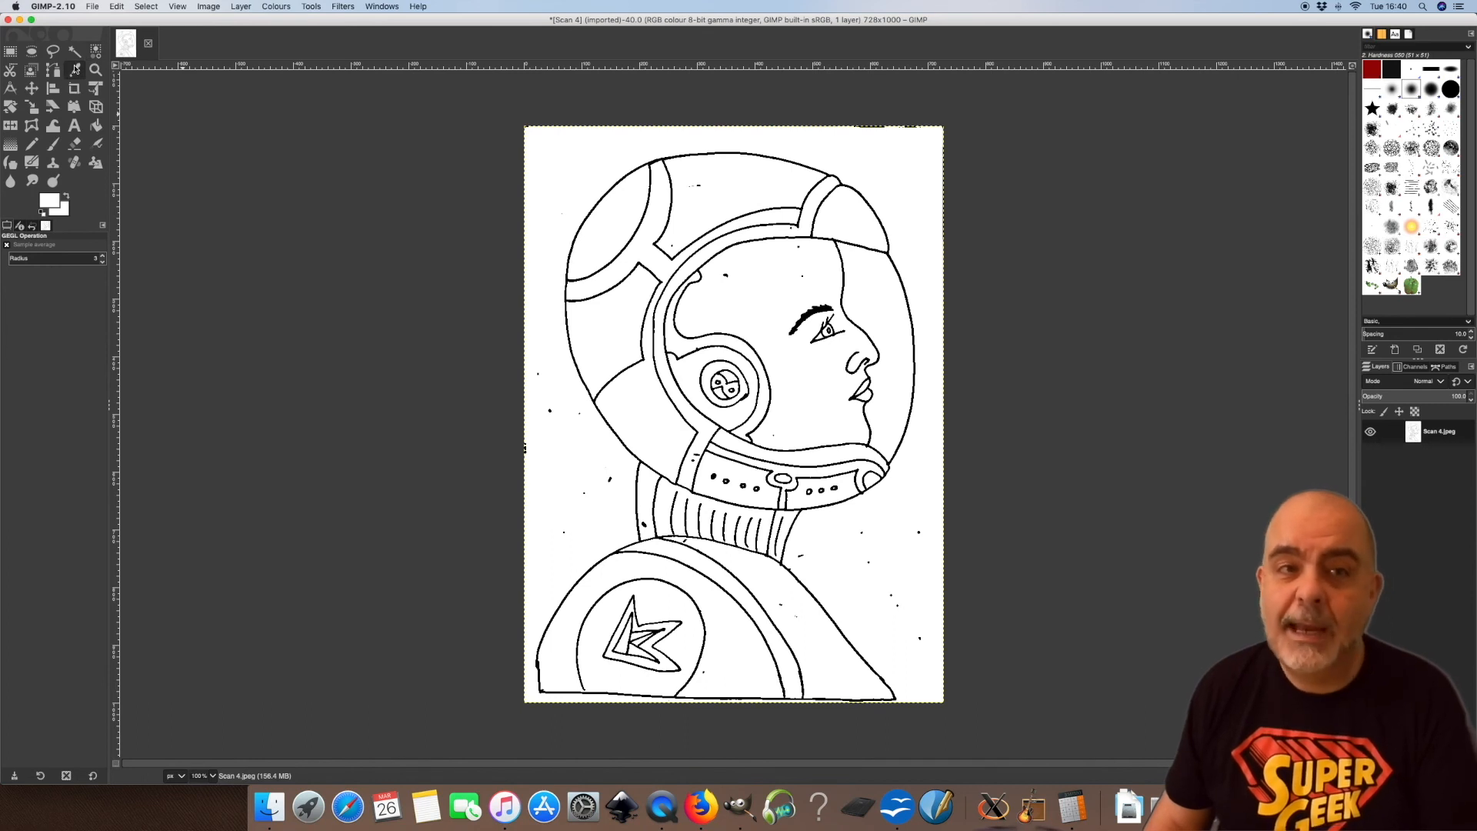
left_click(75, 68)
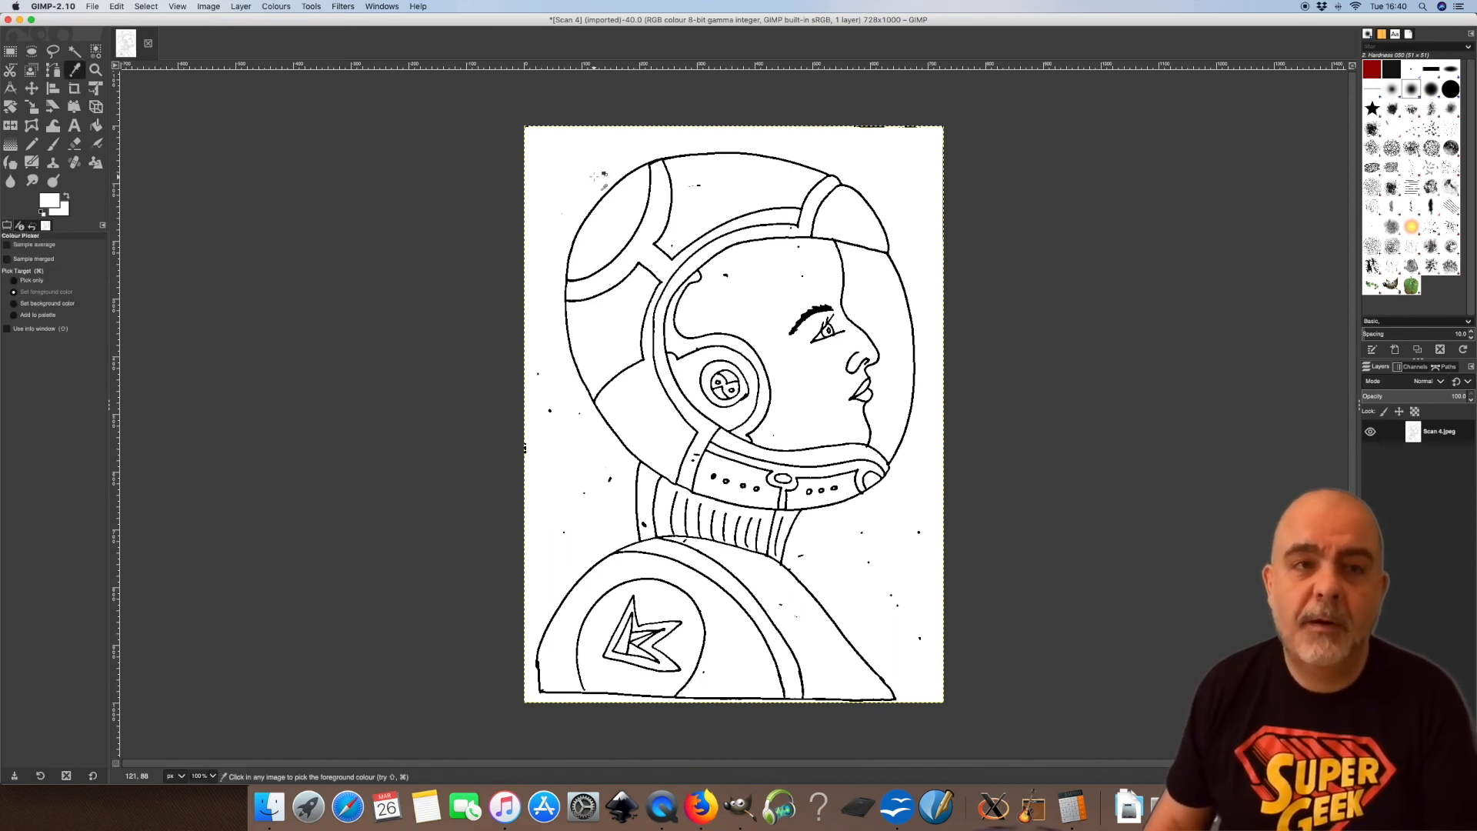
left_click(54, 145)
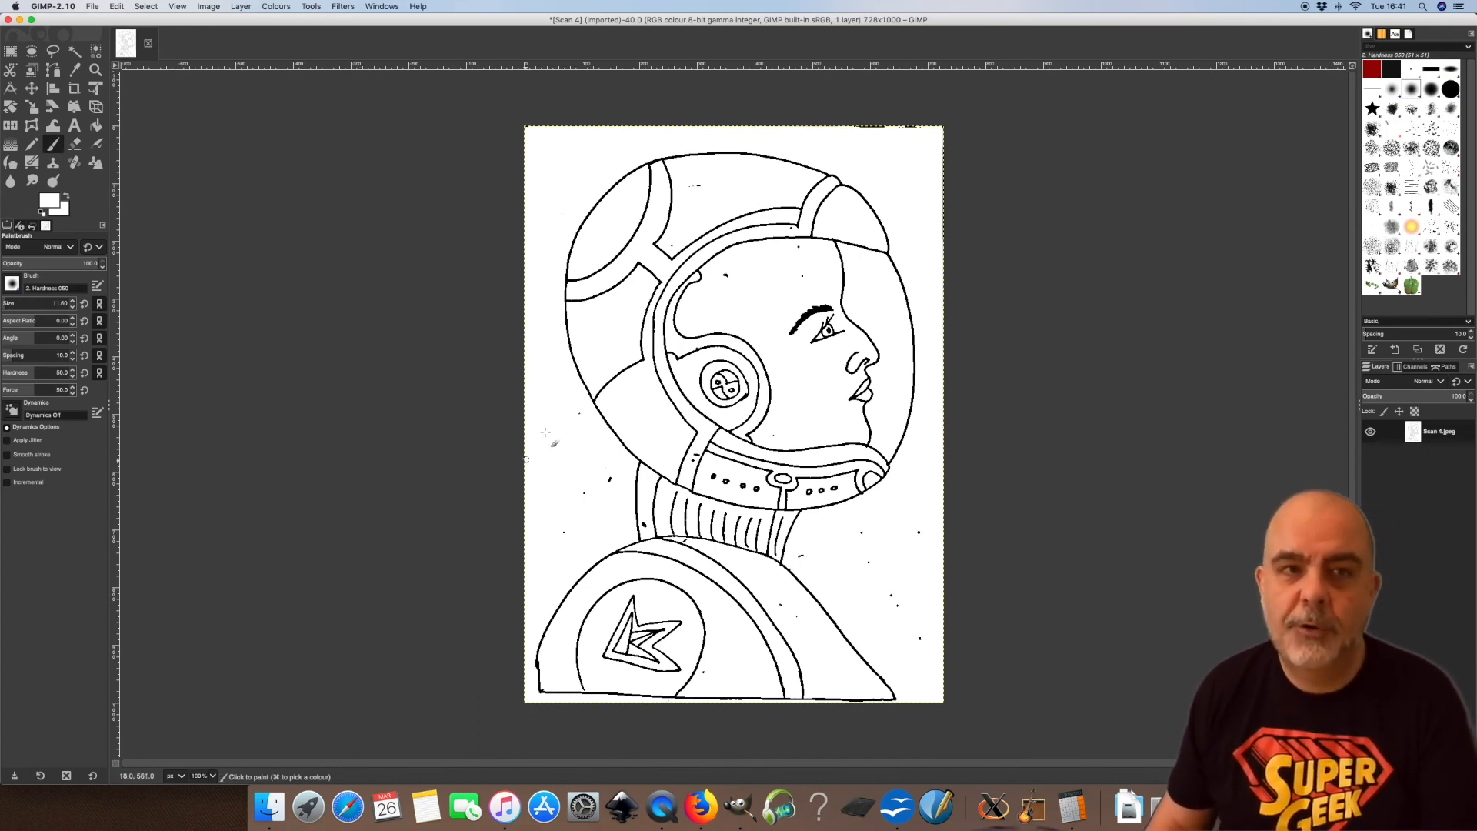
left_click(579, 413)
left_click(727, 274)
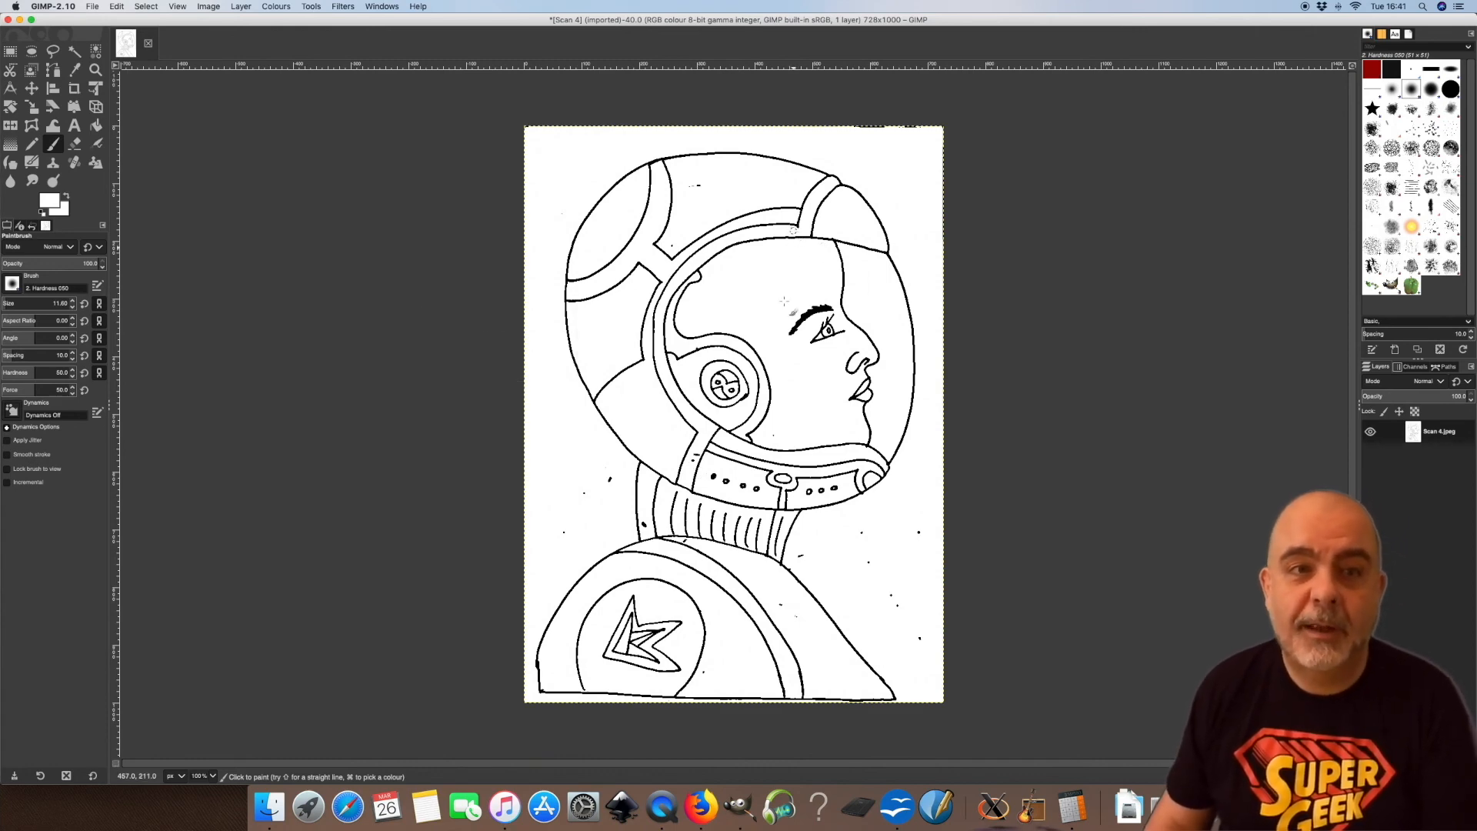
Outline the specks in the background behind the neck with Free Select and fill the selection with the white foreground colour.
left_click(55, 54)
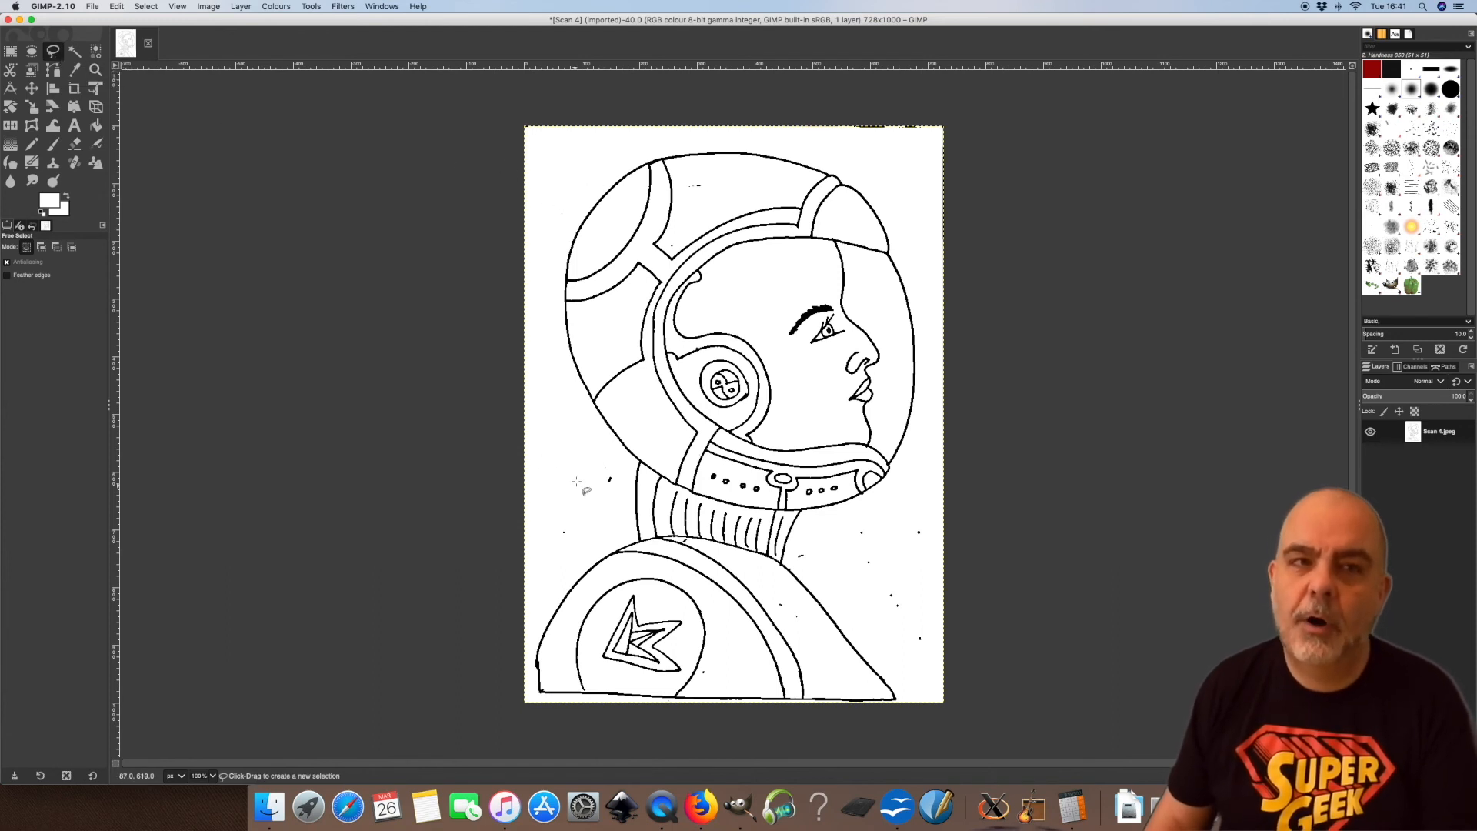
mouse_move(604, 456)
left_mouse_down()
mouse_move(615, 503)
mouse_move(573, 552)
mouse_move(544, 552)
mouse_move(547, 471)
mouse_move(590, 455)
left_mouse_up()
left_click(600, 464)
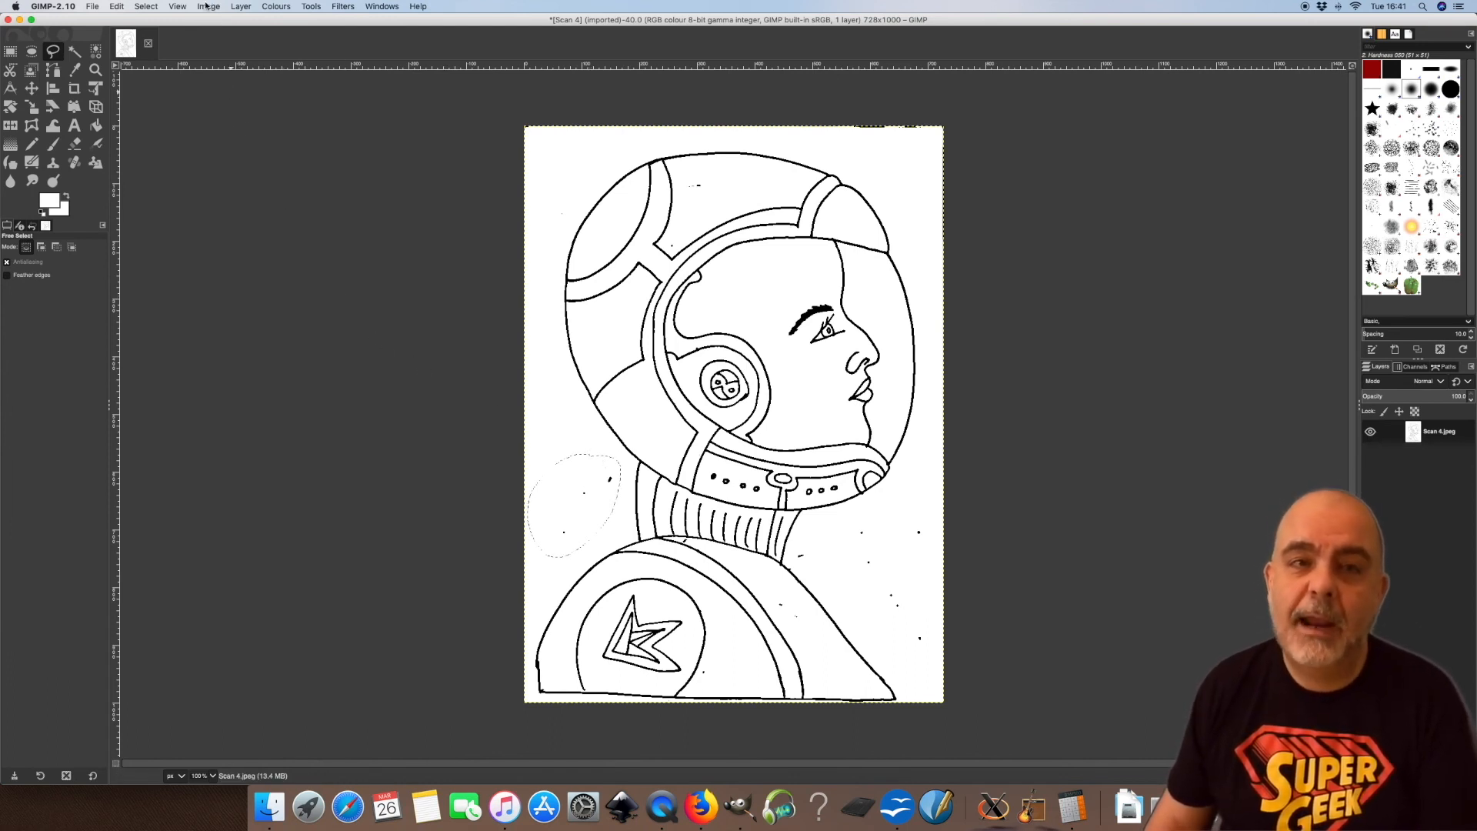
left_click(117, 7)
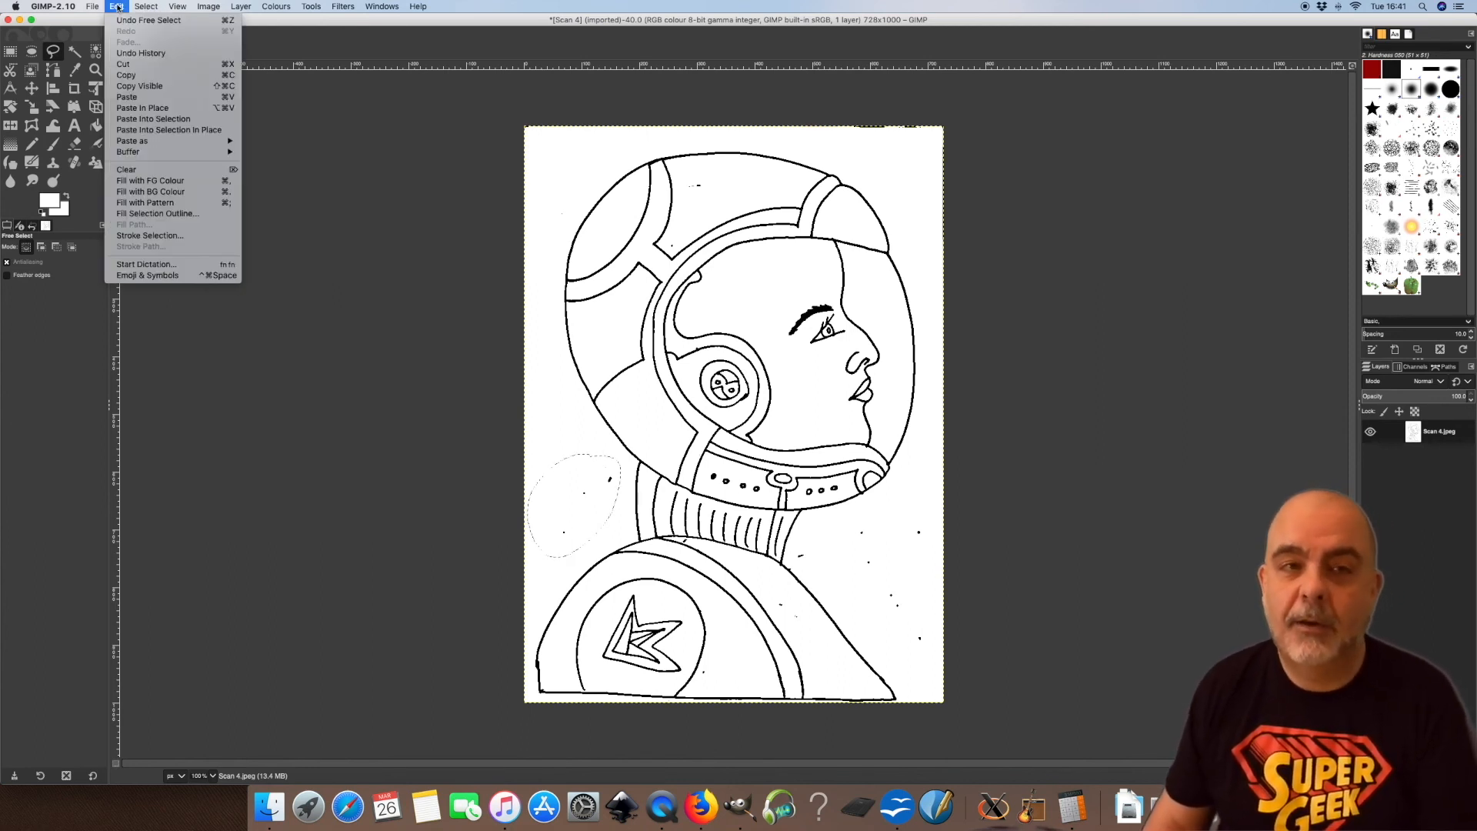
left_click(203, 182)
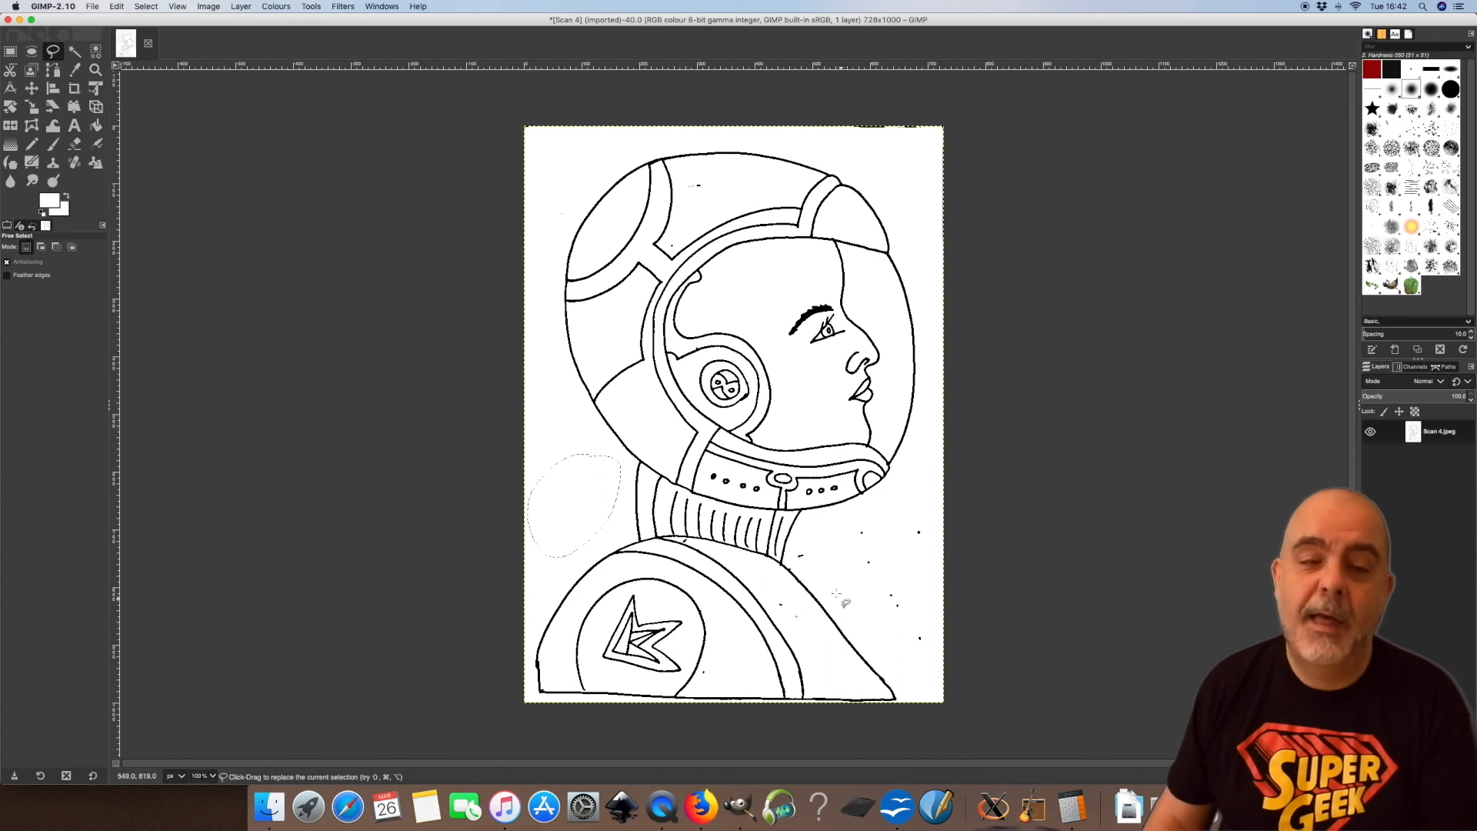
Select the background around the astronaut with a freehand outline and fill it with the white foreground colour.
left_click(969, 510)
left_click(867, 510)
left_click(804, 525)
left_click(790, 555)
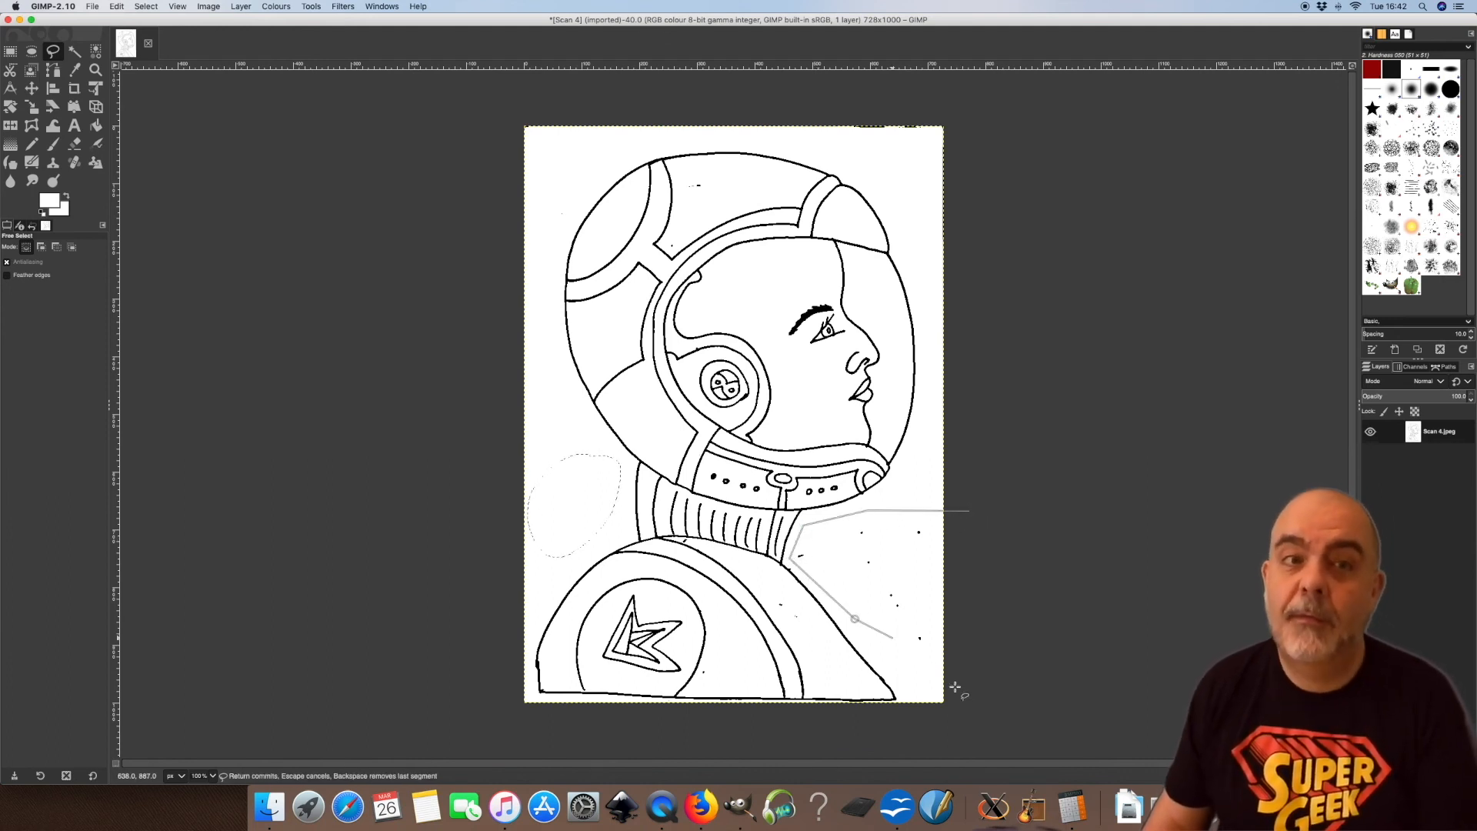
mouse_move(934, 707)
left_mouse_down()
mouse_move(797, 734)
mouse_move(448, 710)
mouse_move(494, 400)
mouse_move(535, 276)
mouse_move(585, 196)
left_mouse_up()
mouse_move(641, 145)
left_mouse_down()
mouse_move(782, 144)
mouse_move(883, 172)
mouse_move(940, 307)
mouse_move(927, 437)
mouse_move(954, 470)
mouse_move(1129, 252)
mouse_move(1041, 37)
mouse_move(641, 4)
mouse_move(274, 138)
mouse_move(118, 705)
mouse_move(1235, 650)
mouse_move(1216, 470)
mouse_move(1026, 484)
mouse_move(971, 512)
left_mouse_up()
key("Return")
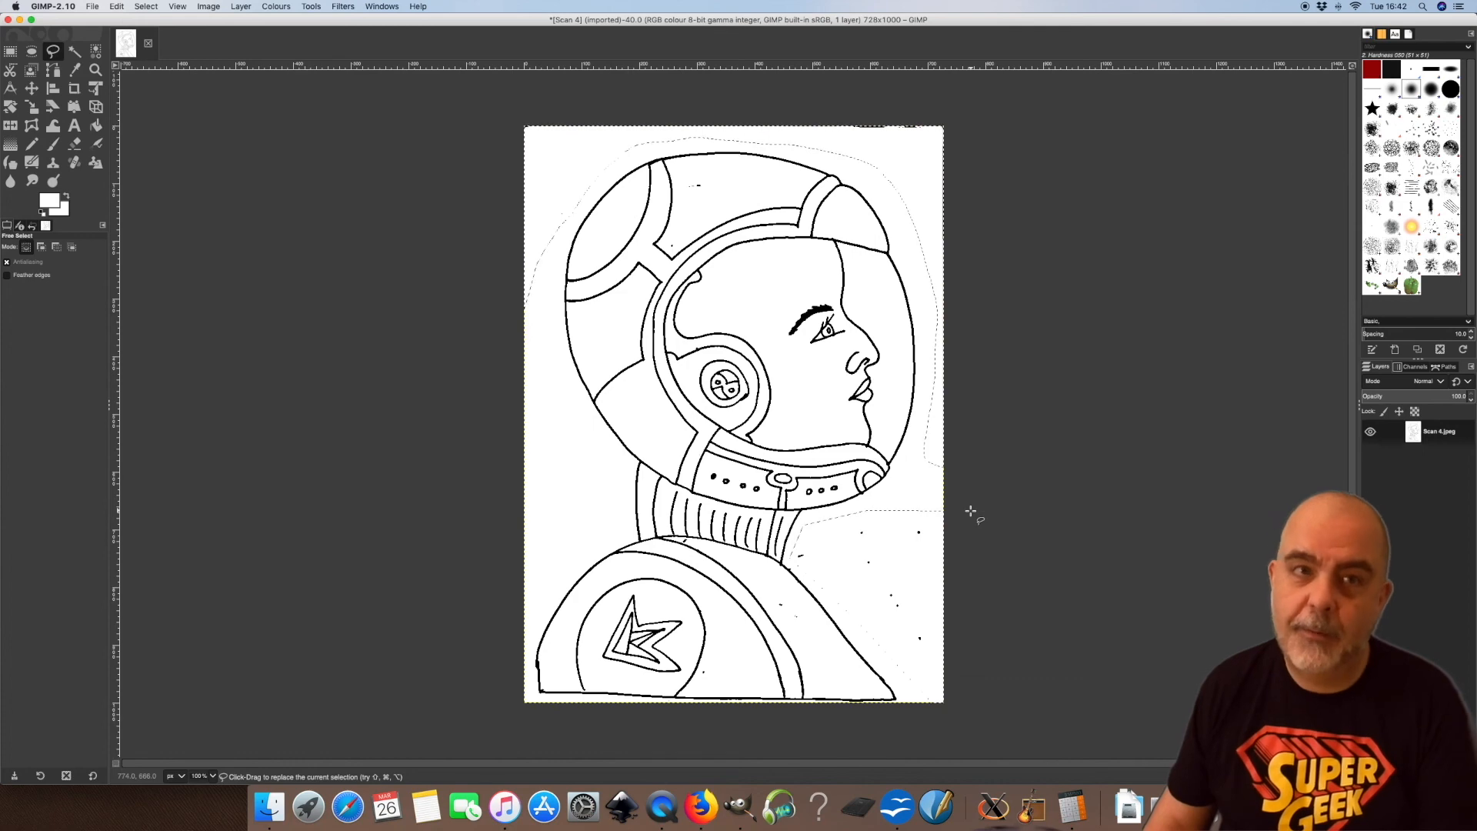
left_click(117, 6)
left_click(191, 182)
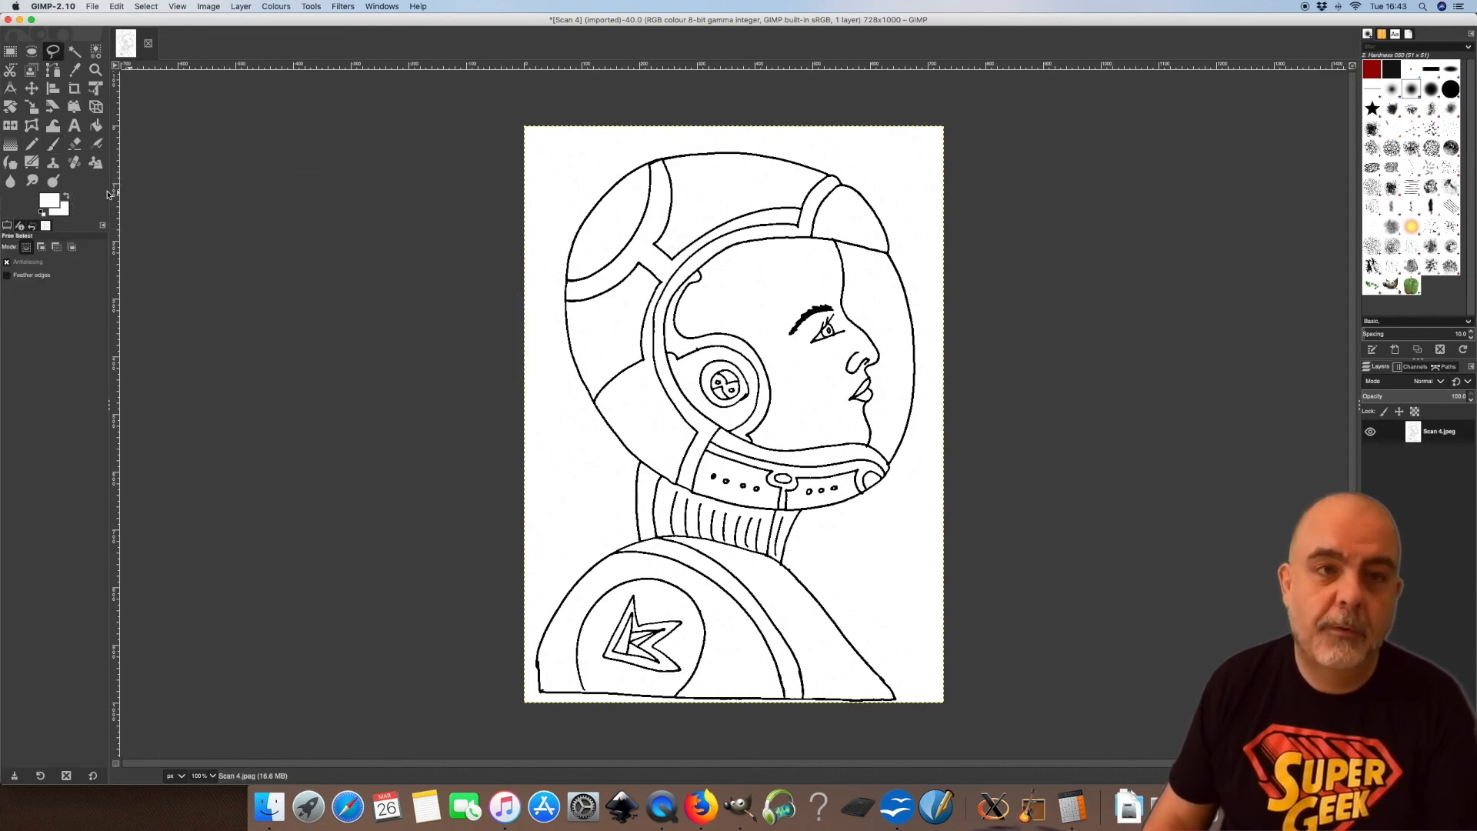
Set the foreground colour to a muted blue-violet and bucket-fill the helmet's bands with it.
left_click(51, 201)
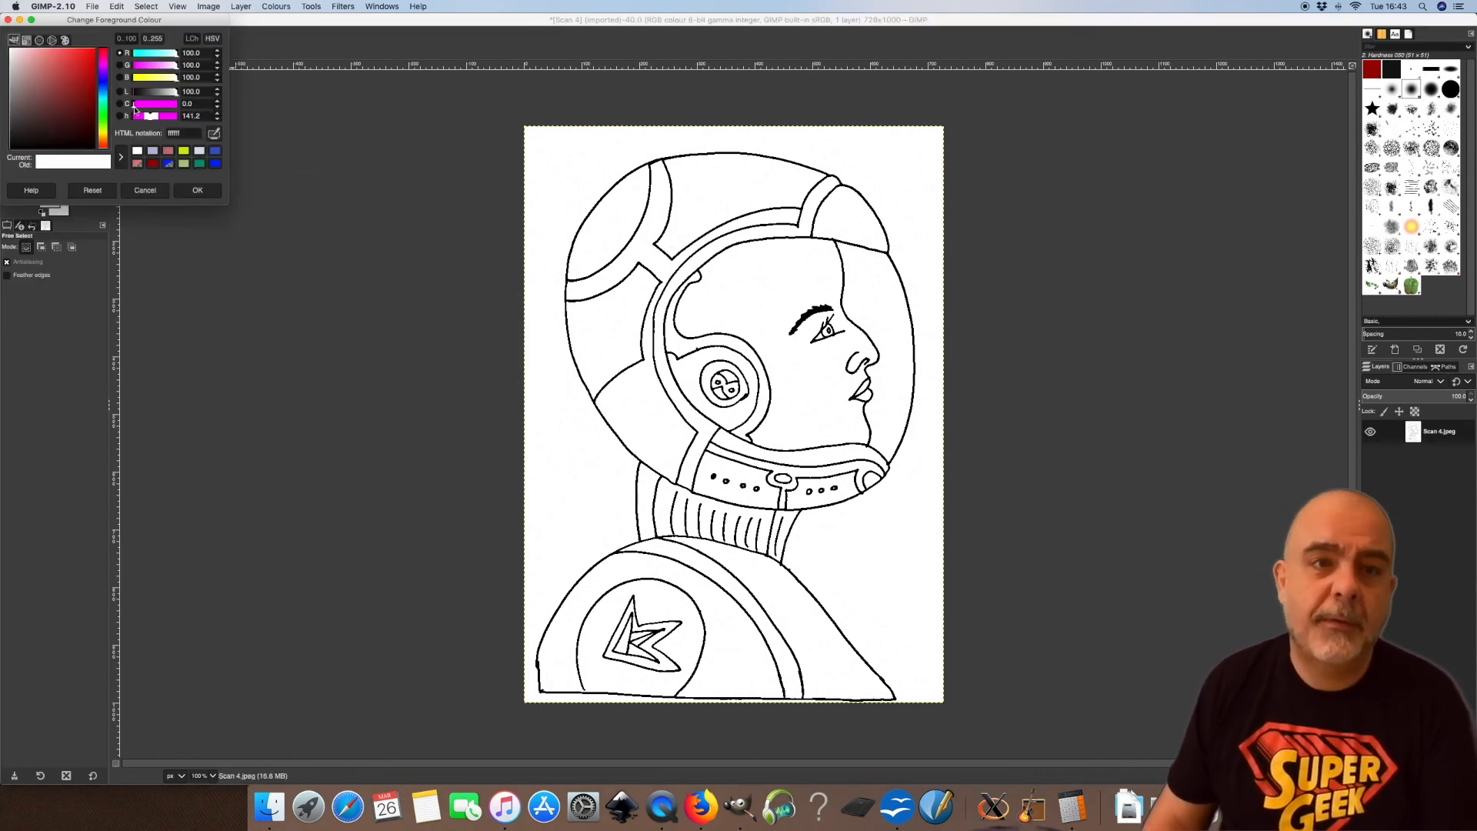
left_click(102, 83)
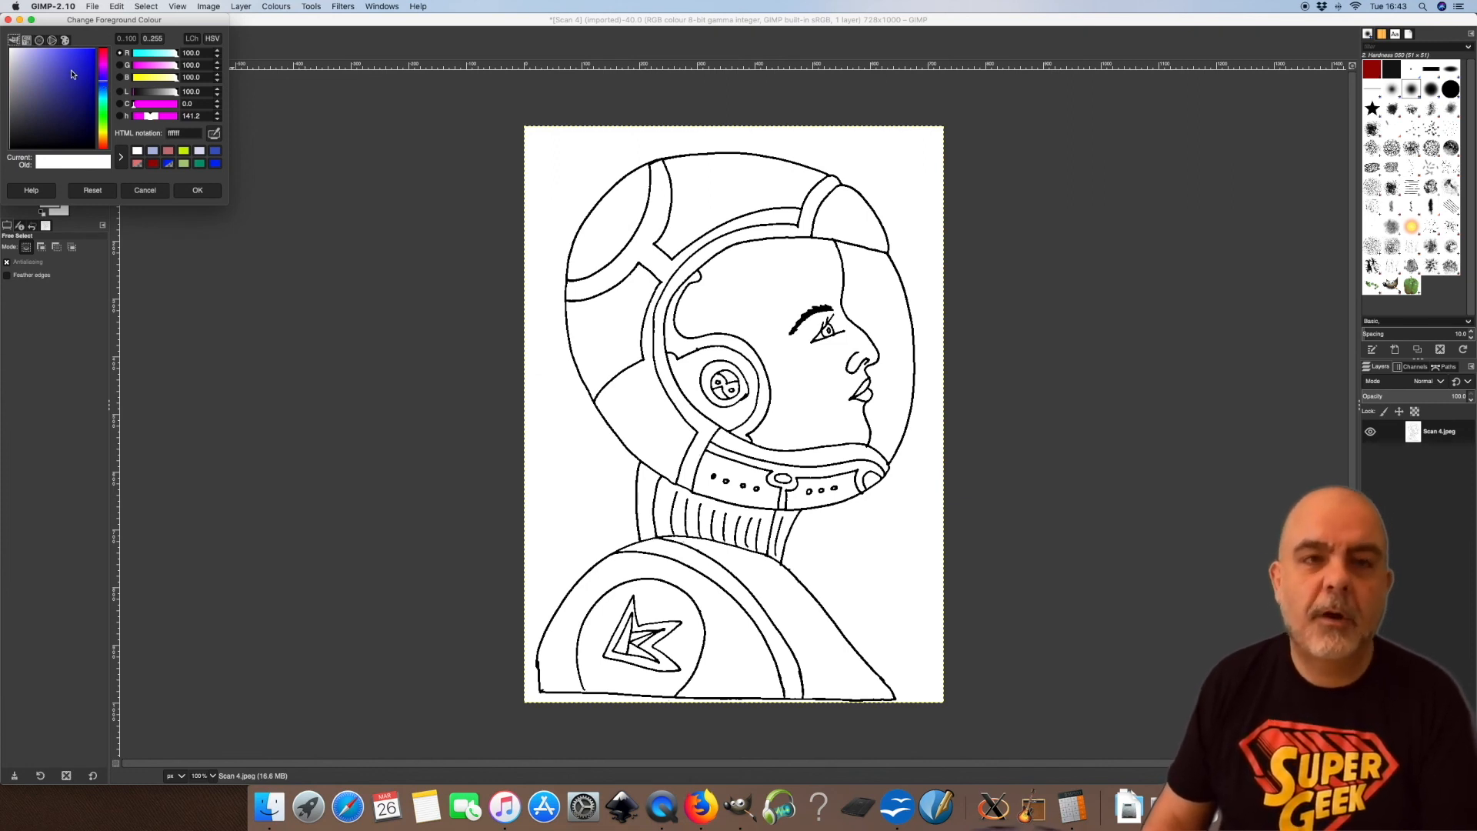
left_click(85, 72)
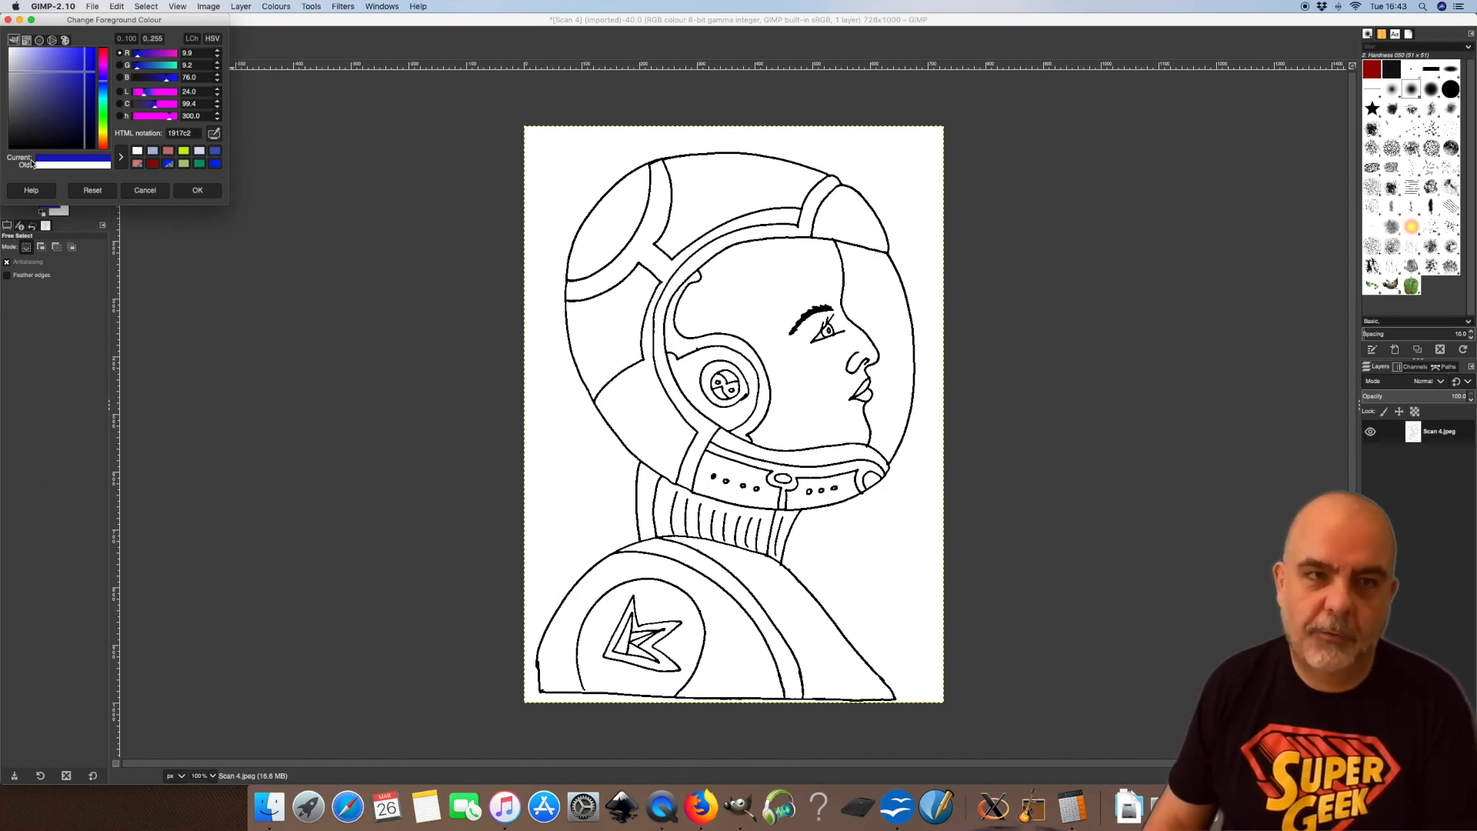
left_click(60, 82)
left_click_drag(60, 85, 29, 79)
left_click(198, 190)
left_click(95, 127)
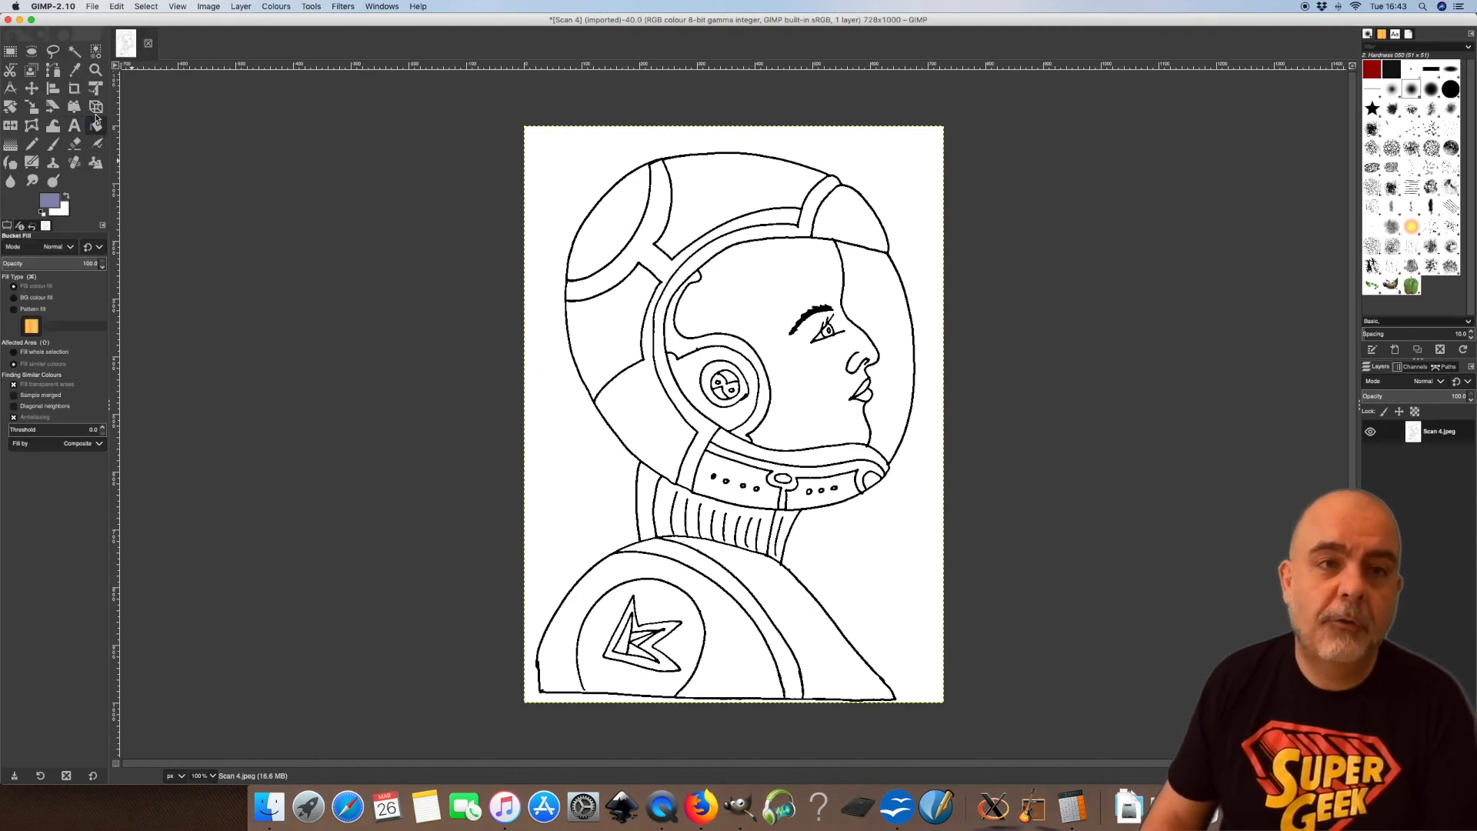
left_click(645, 246)
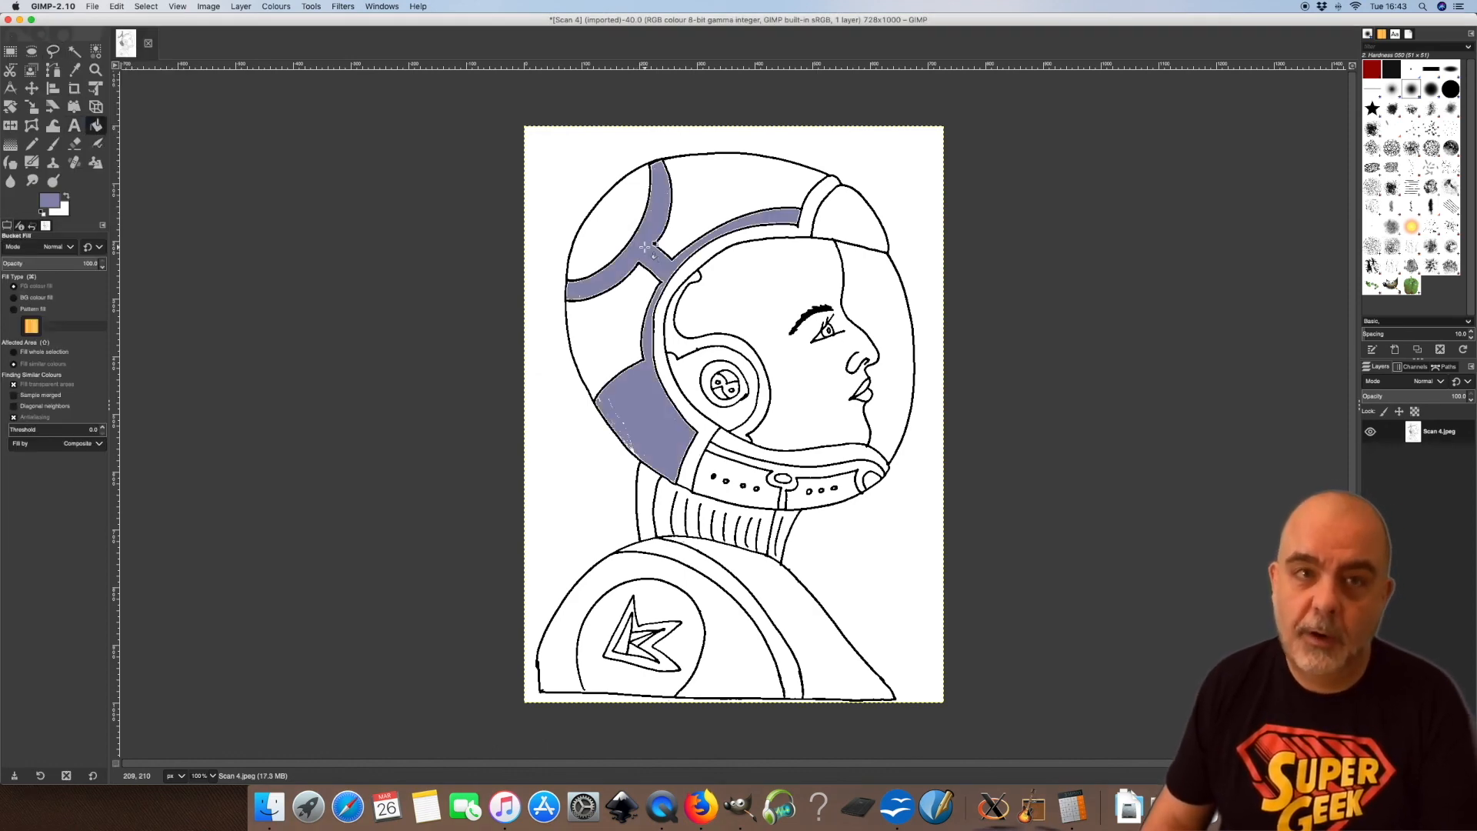
Adjust the Bucket Fill threshold to about 15 and undo the last fill on the helmet.
left_click(29, 428)
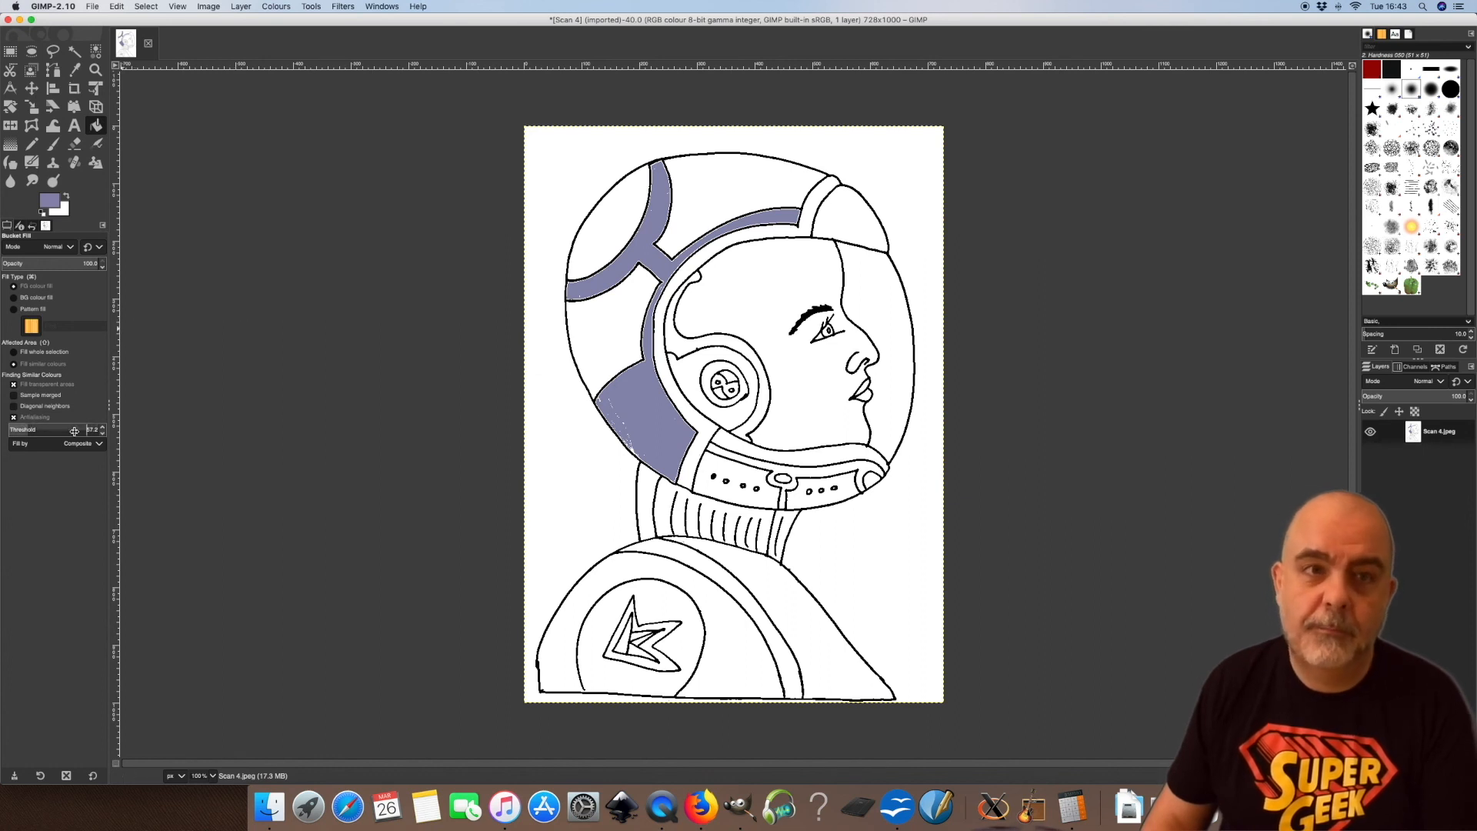
left_click(101, 436)
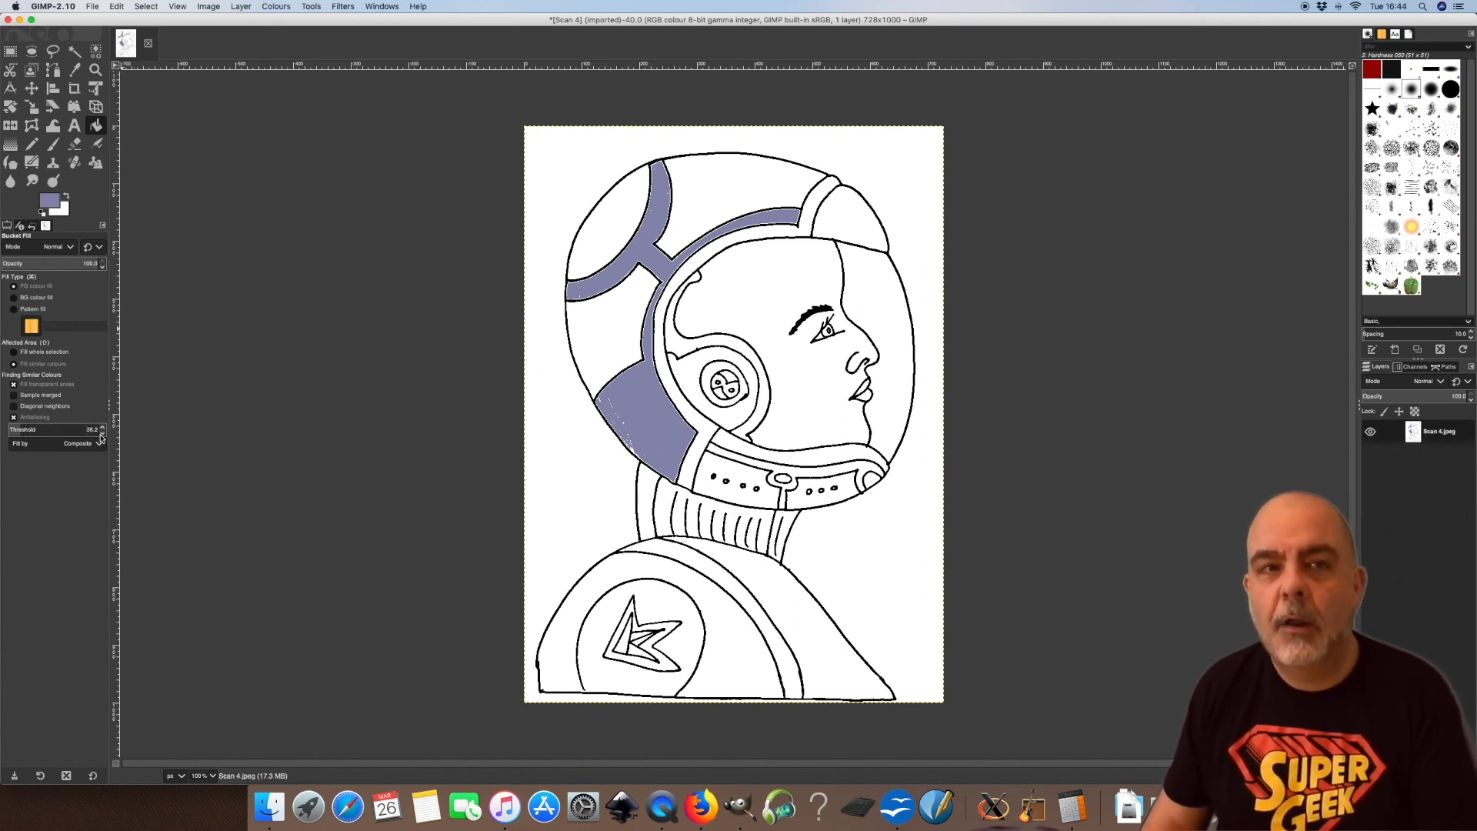
left_click(100, 436)
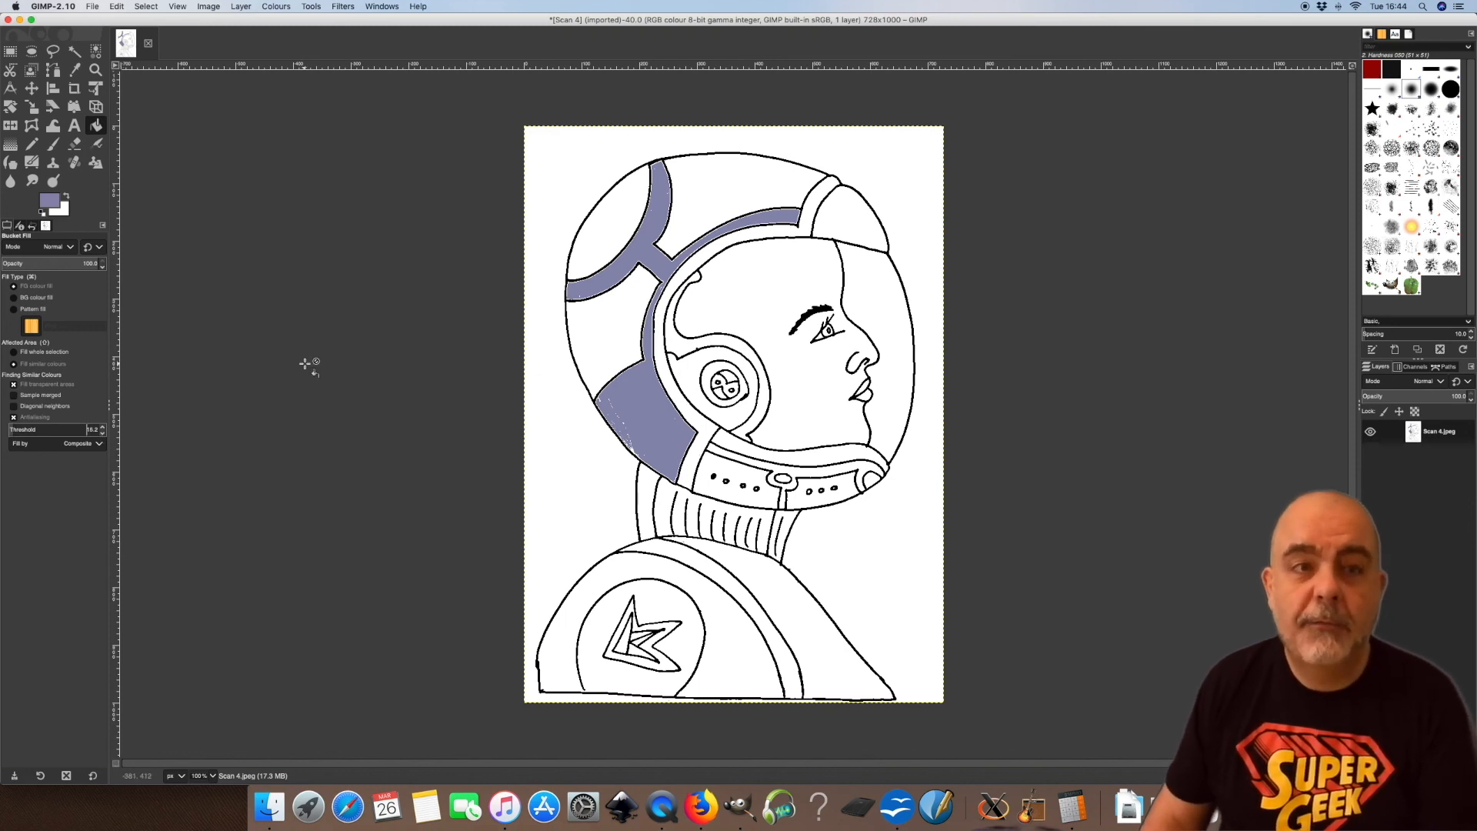
key("ctrl+z")
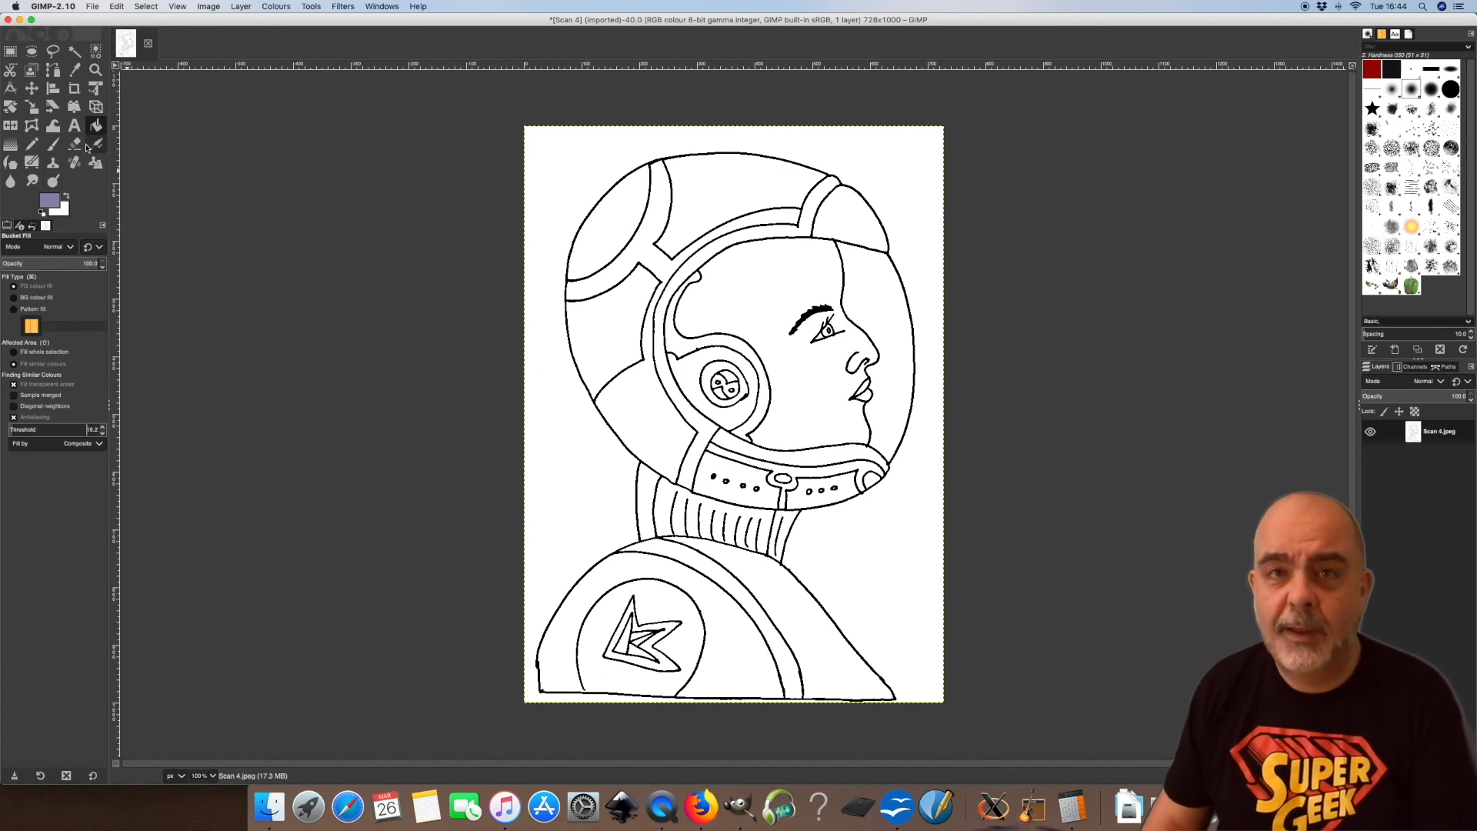
Bucket-fill the helmet's bands, the ribbed neck, the shoulder stripe and the chin trim with the blue-violet foreground colour.
left_click(643, 241)
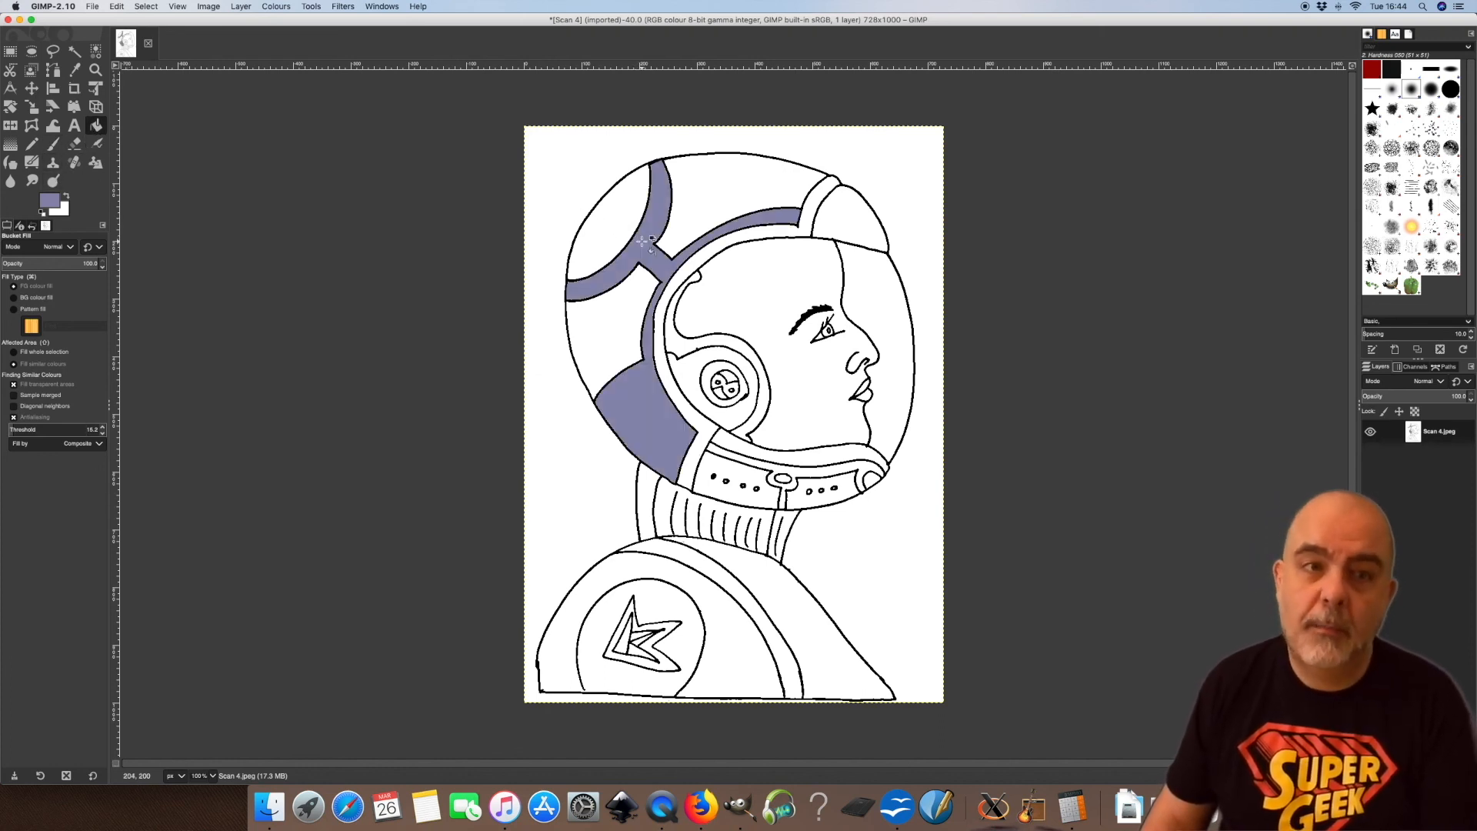
left_click(740, 512)
left_click(796, 525)
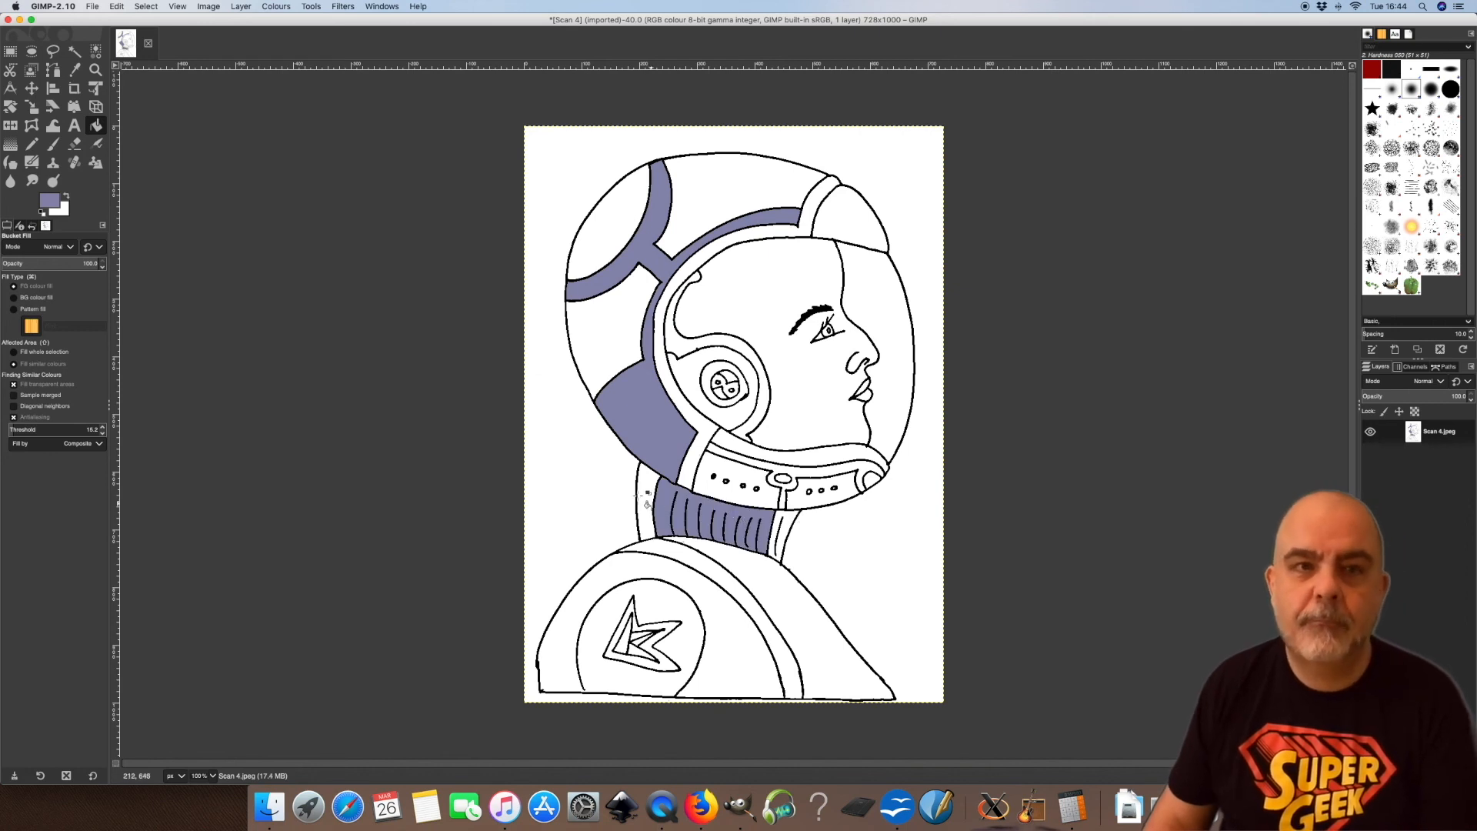
left_click(646, 496)
left_click(711, 560)
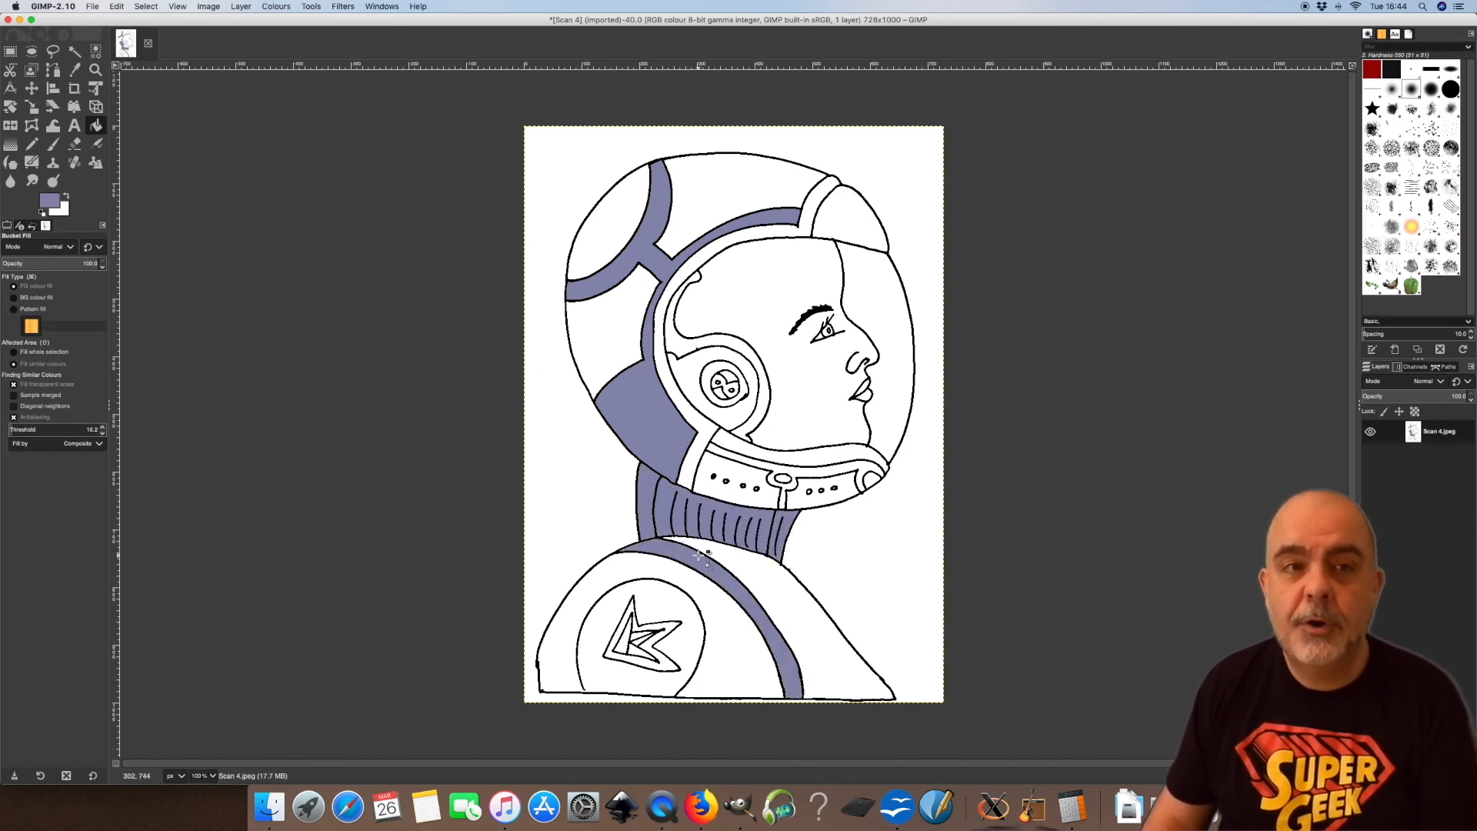
left_click(865, 464)
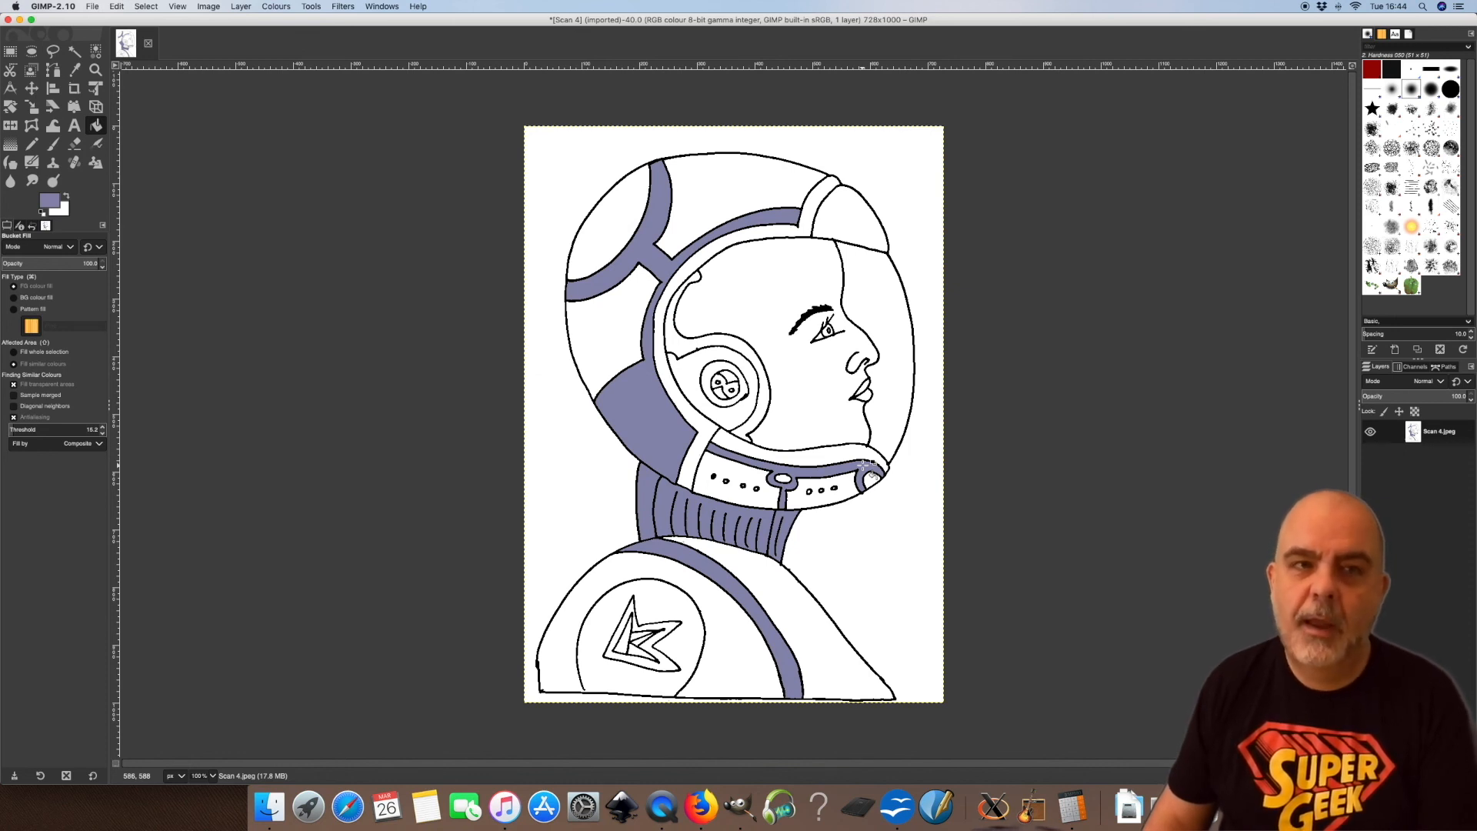
Set the foreground colour to dark brown (593918) and bucket-fill the astronaut's face with it.
left_click(50, 202)
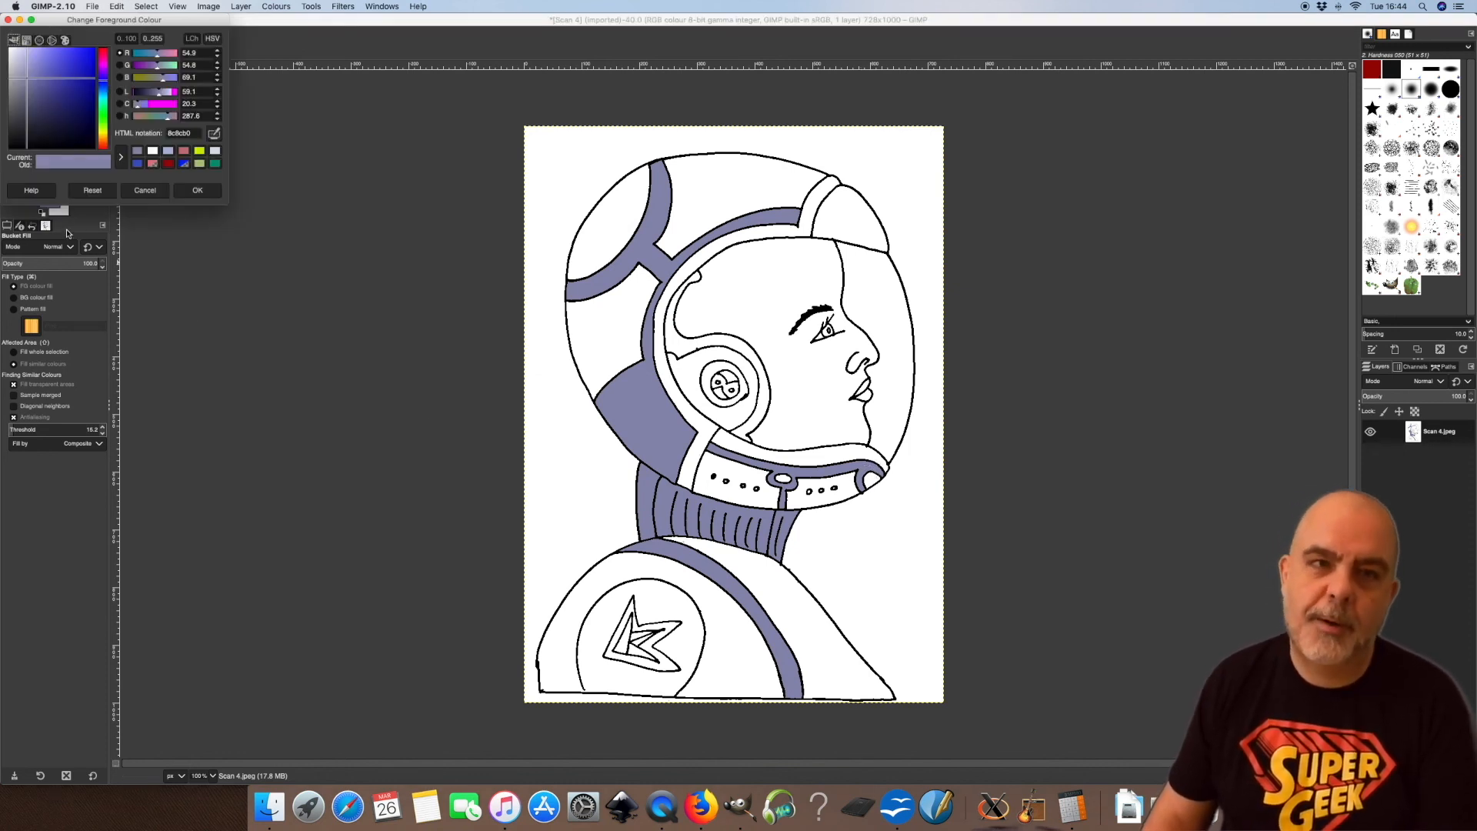
left_click(104, 136)
left_click_drag(104, 134, 104, 142)
left_click_drag(60, 97, 72, 115)
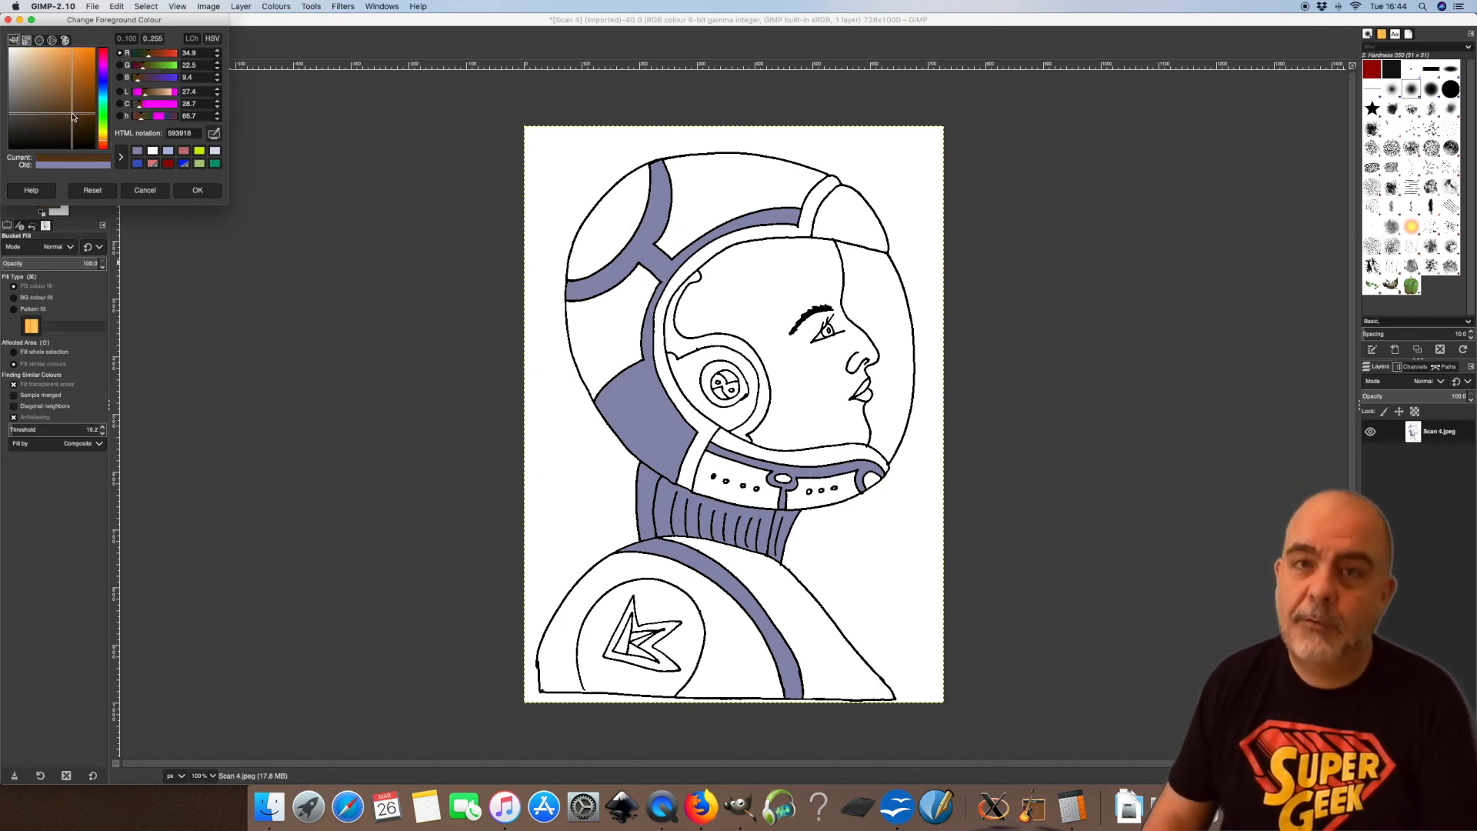
left_click(197, 190)
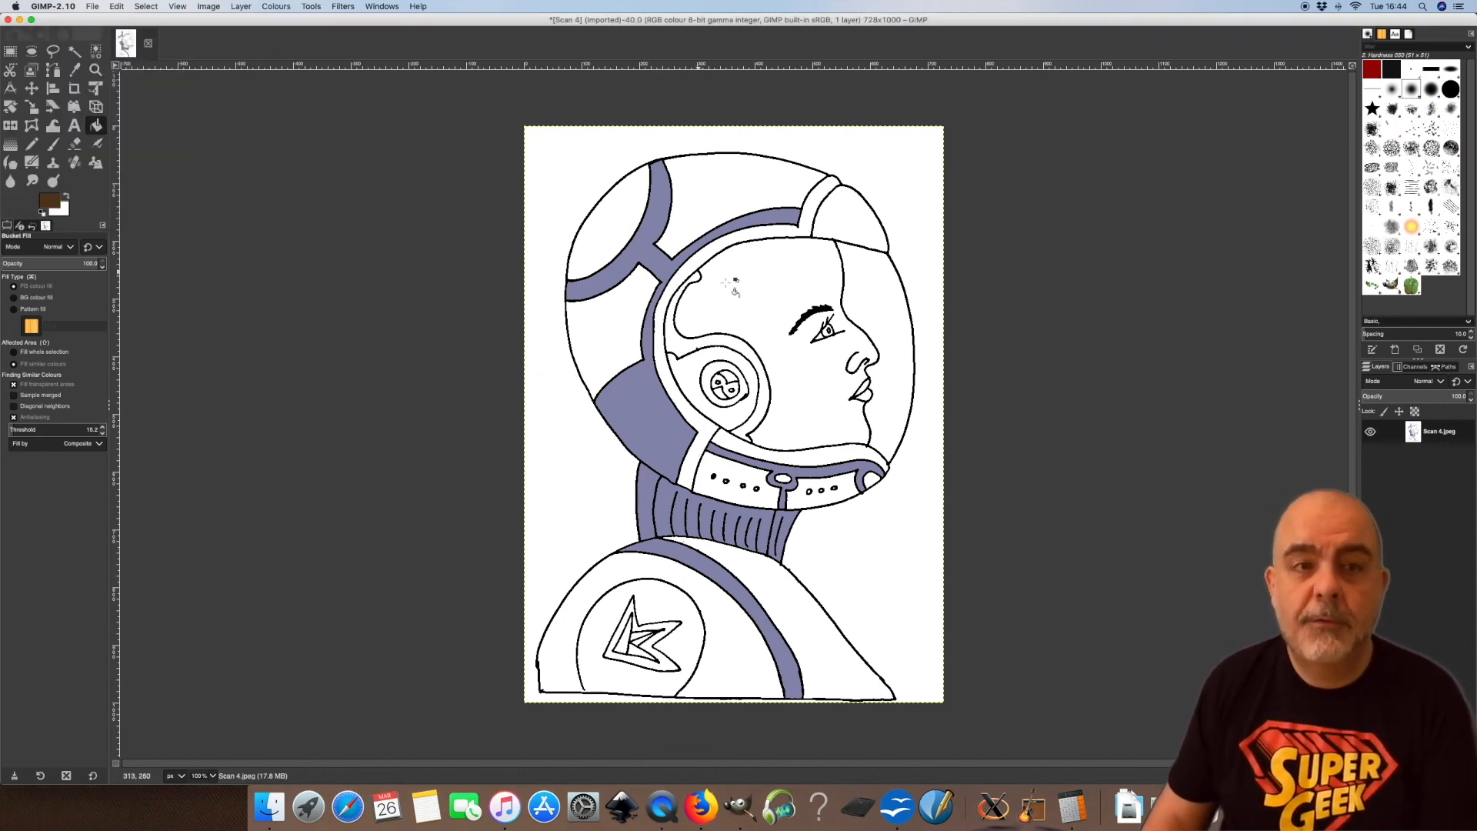
left_click(751, 284)
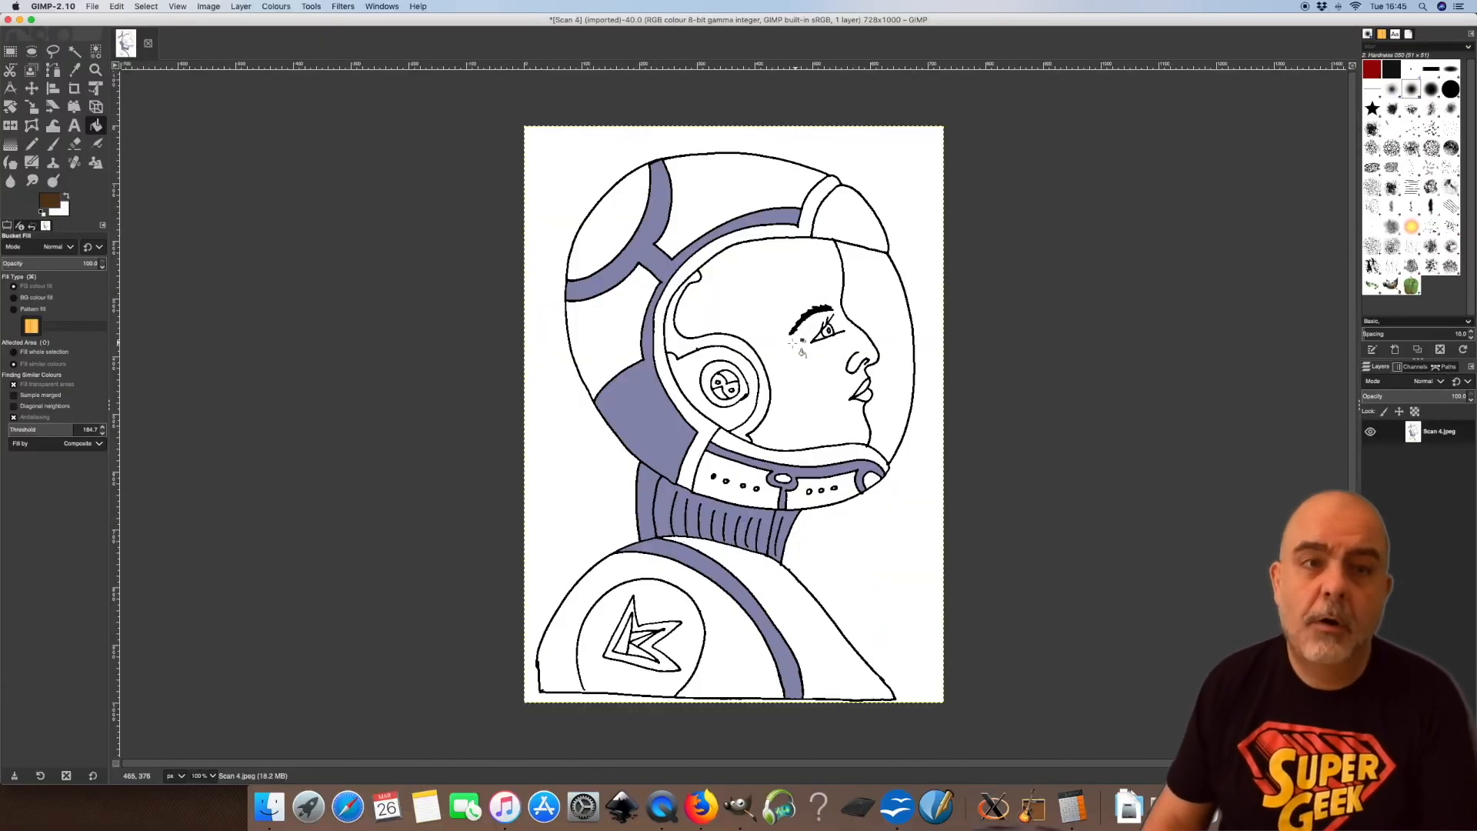
left_click(797, 342)
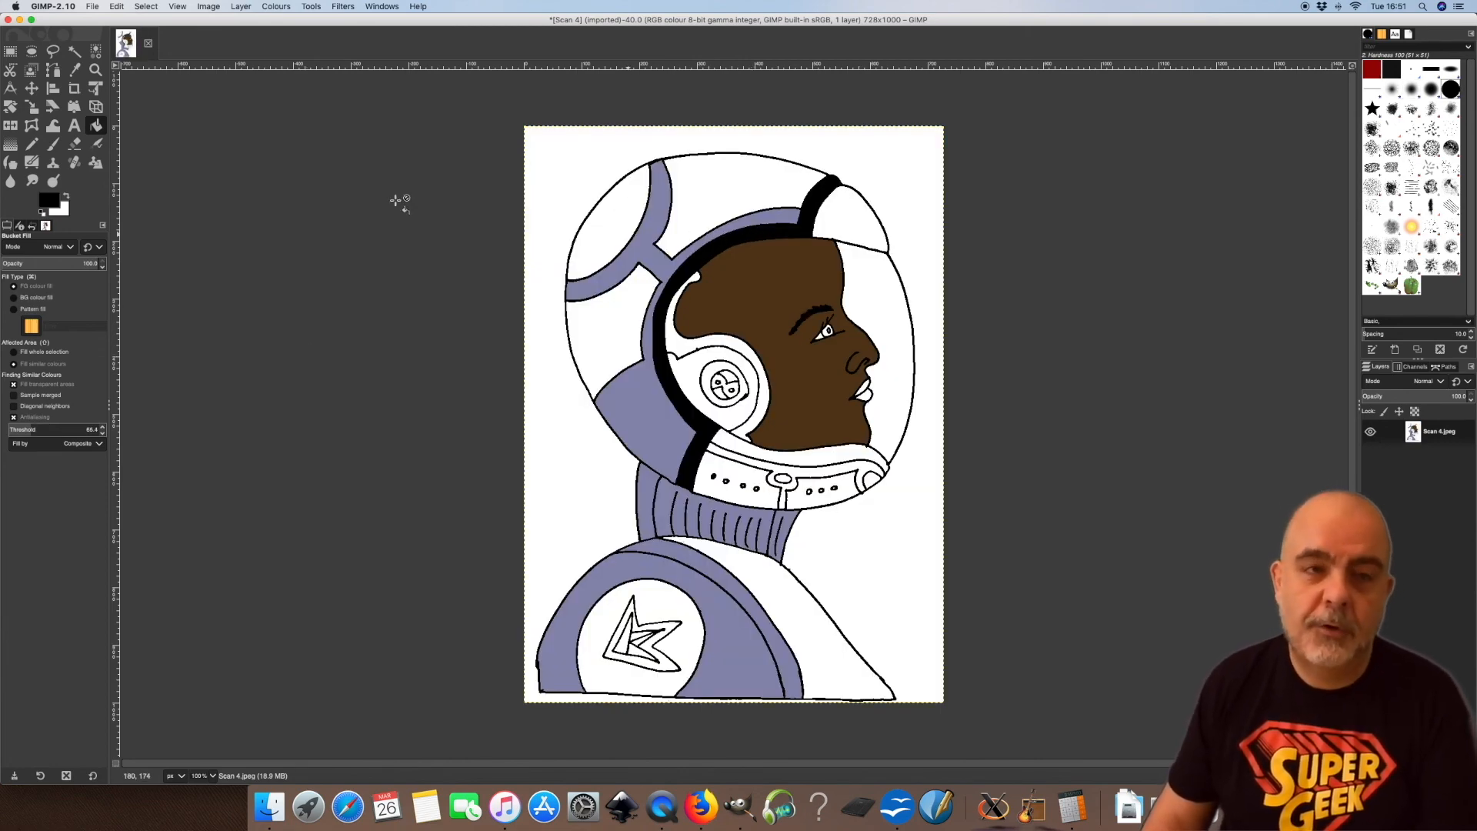
Try to recolour the helmet's black trim band with a dark red bucket fill, undo it and restore black as foreground colour.
left_click(55, 203)
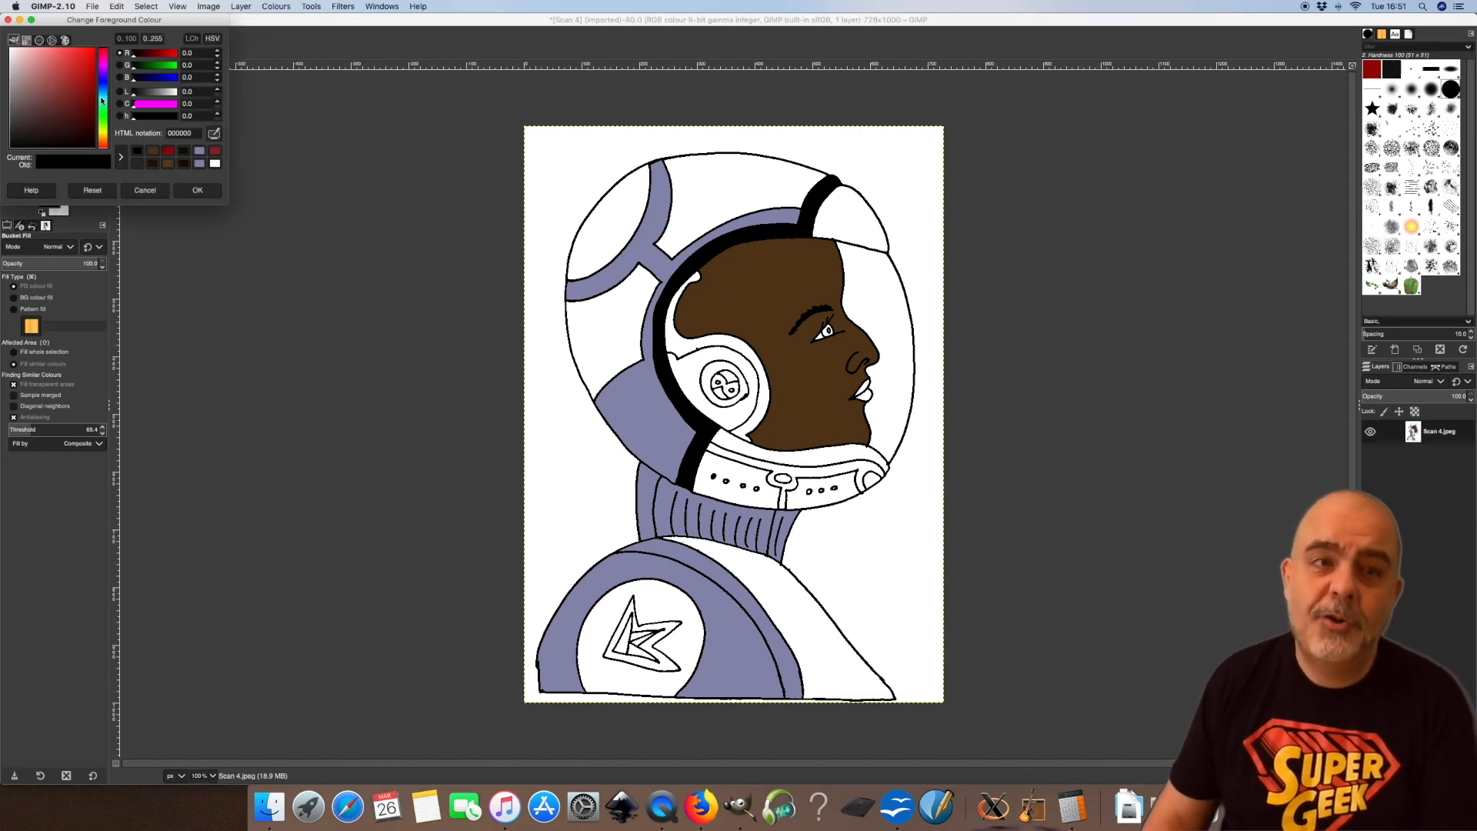
left_click(168, 151)
left_click(197, 190)
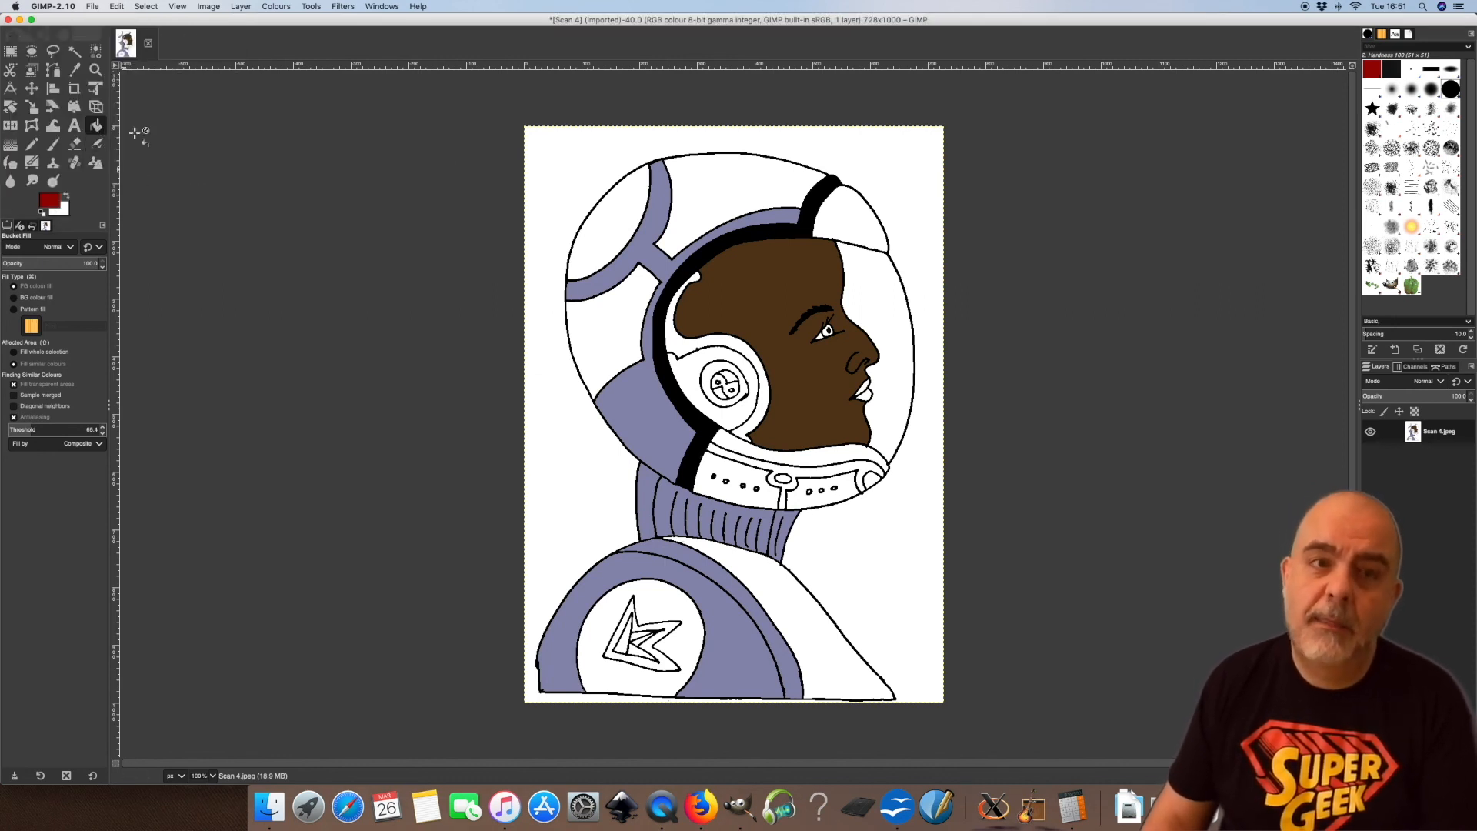
left_click(817, 198)
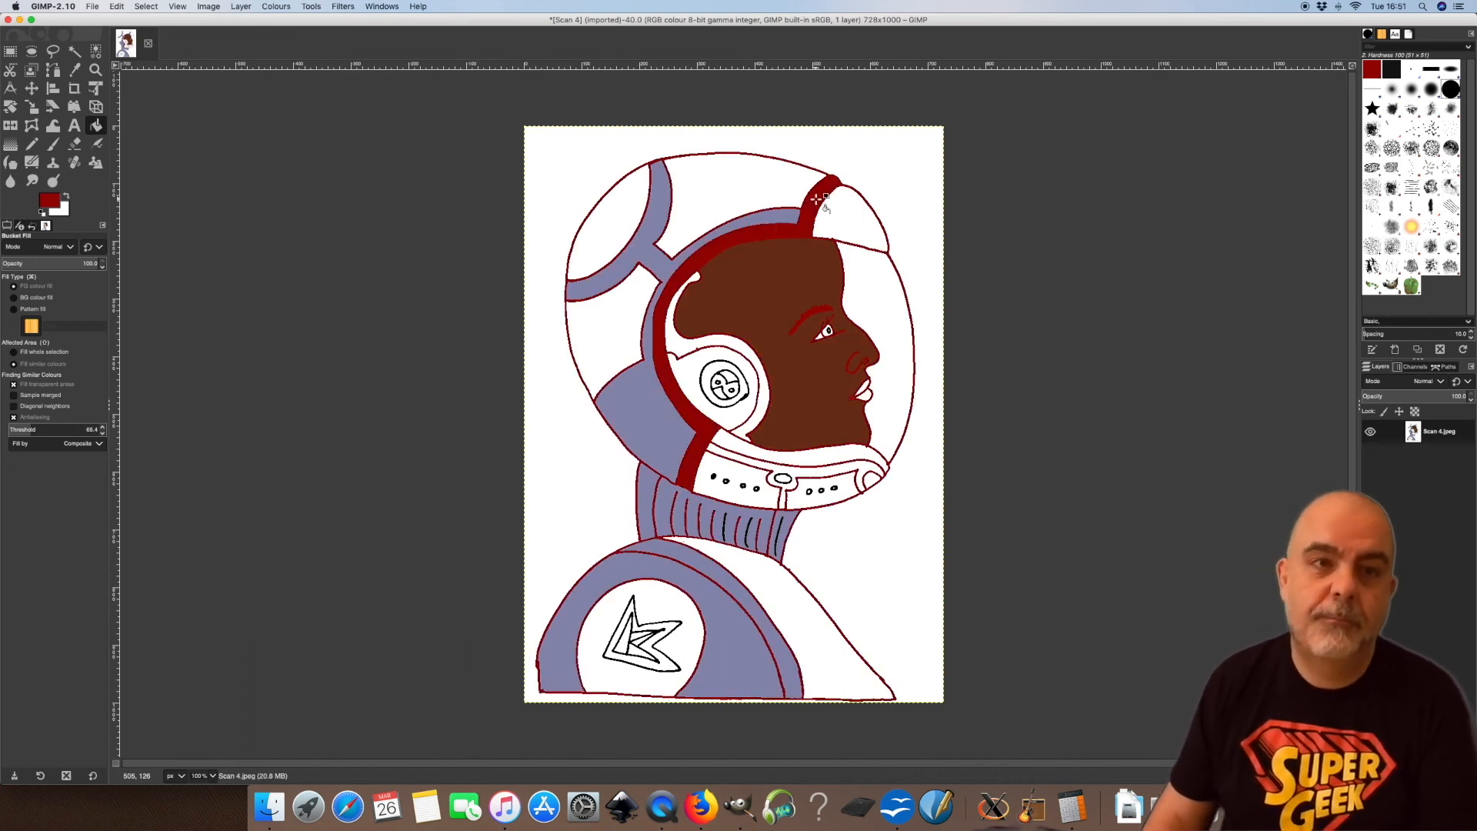
key("super+z")
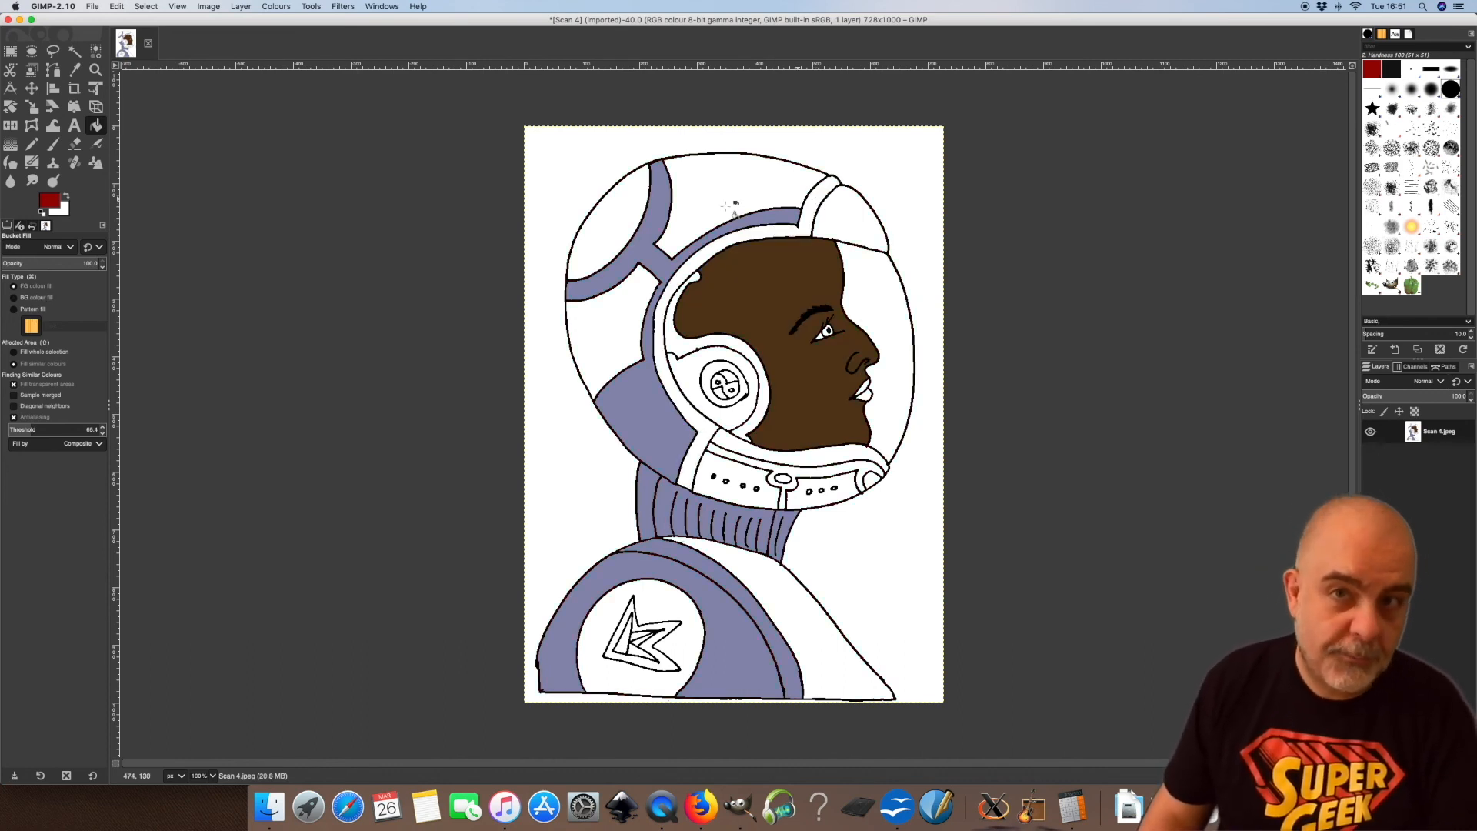
key("d")
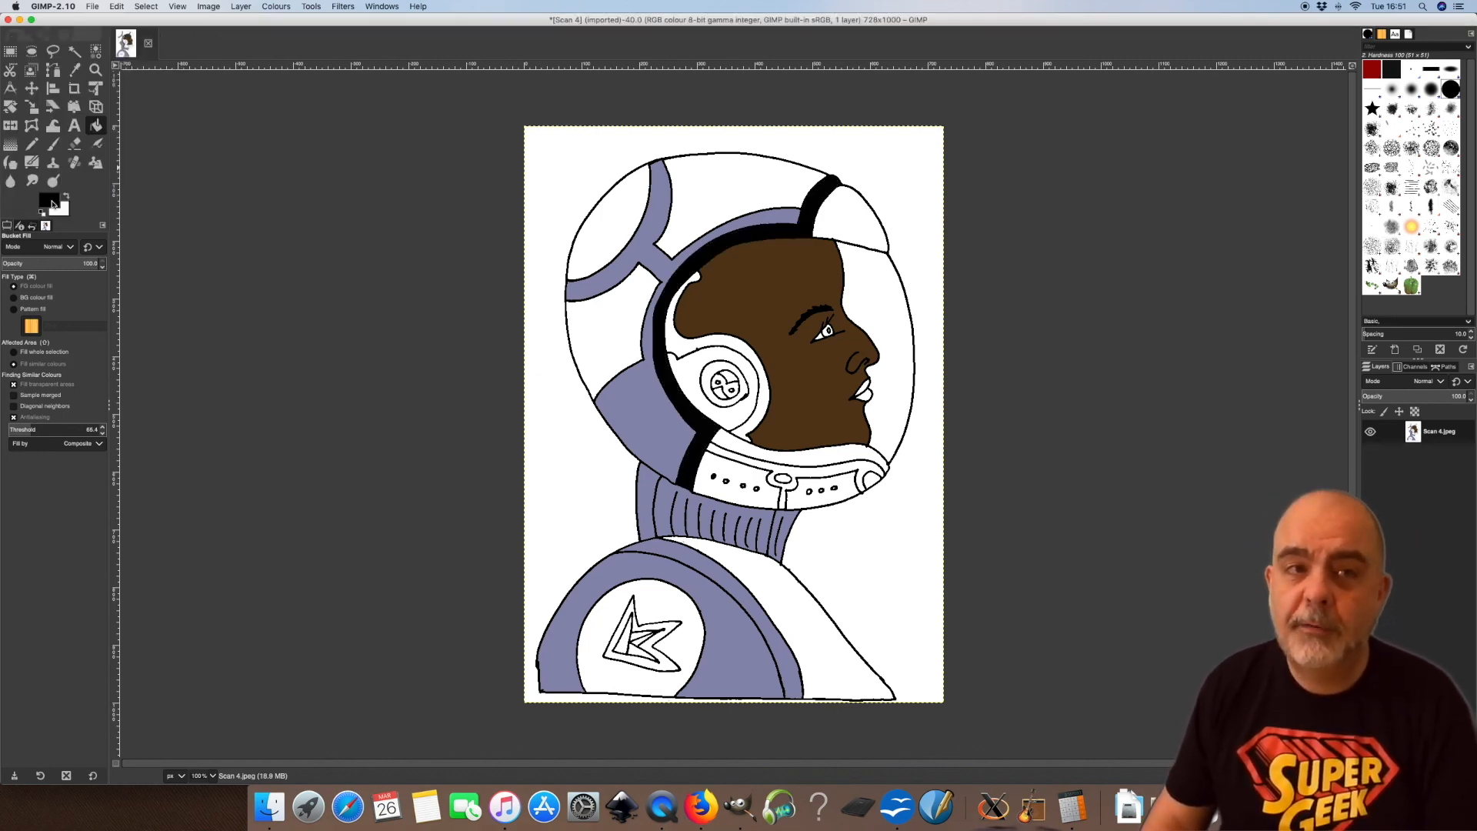
Set the foreground colour to dark green and bucket-fill the background around the astronaut.
left_click(51, 202)
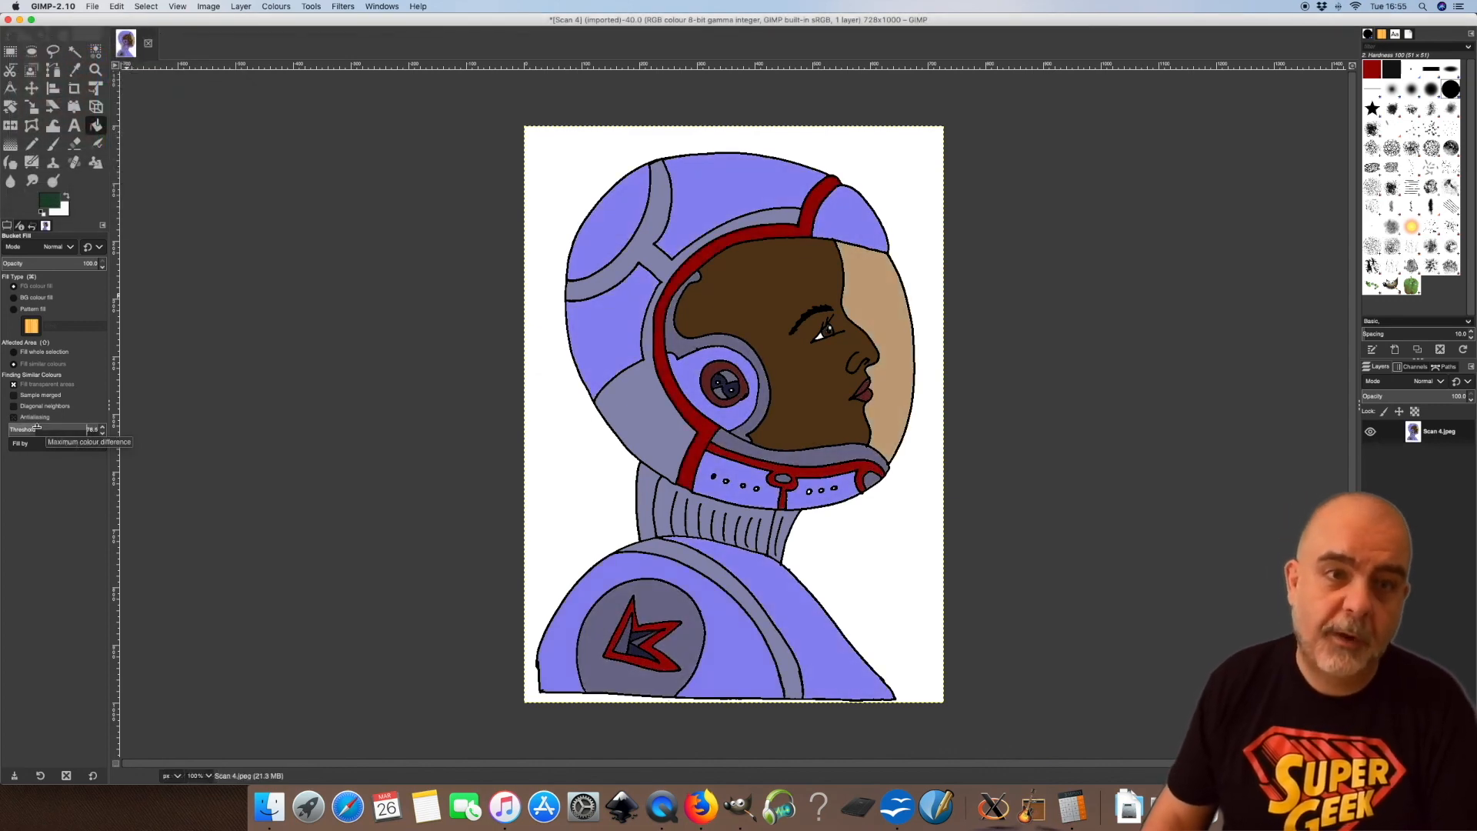
left_click(544, 333)
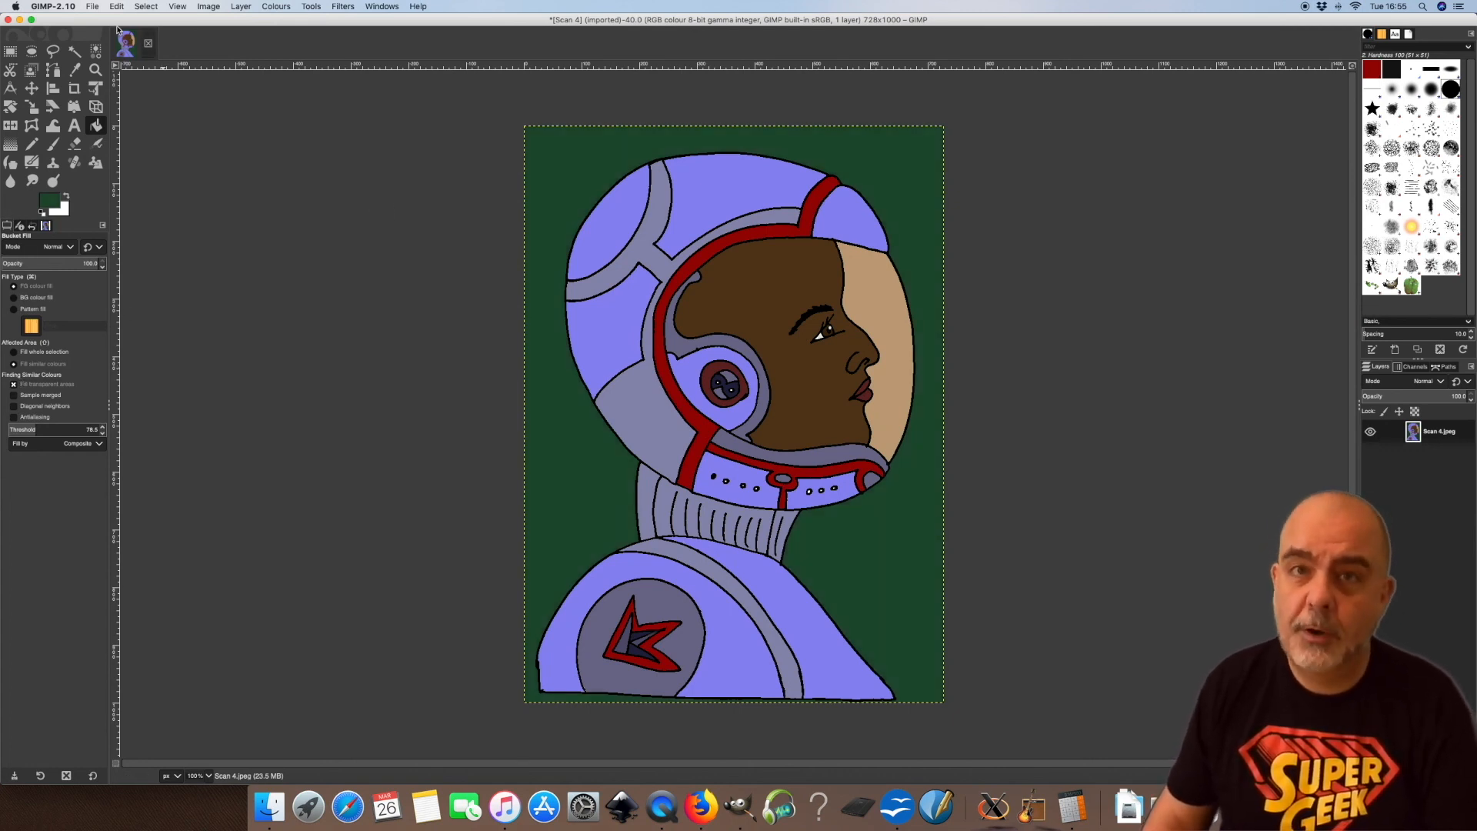
Save the coloured drawing in the Pictures folder as spacewoman 4.xcf.
left_click(92, 7)
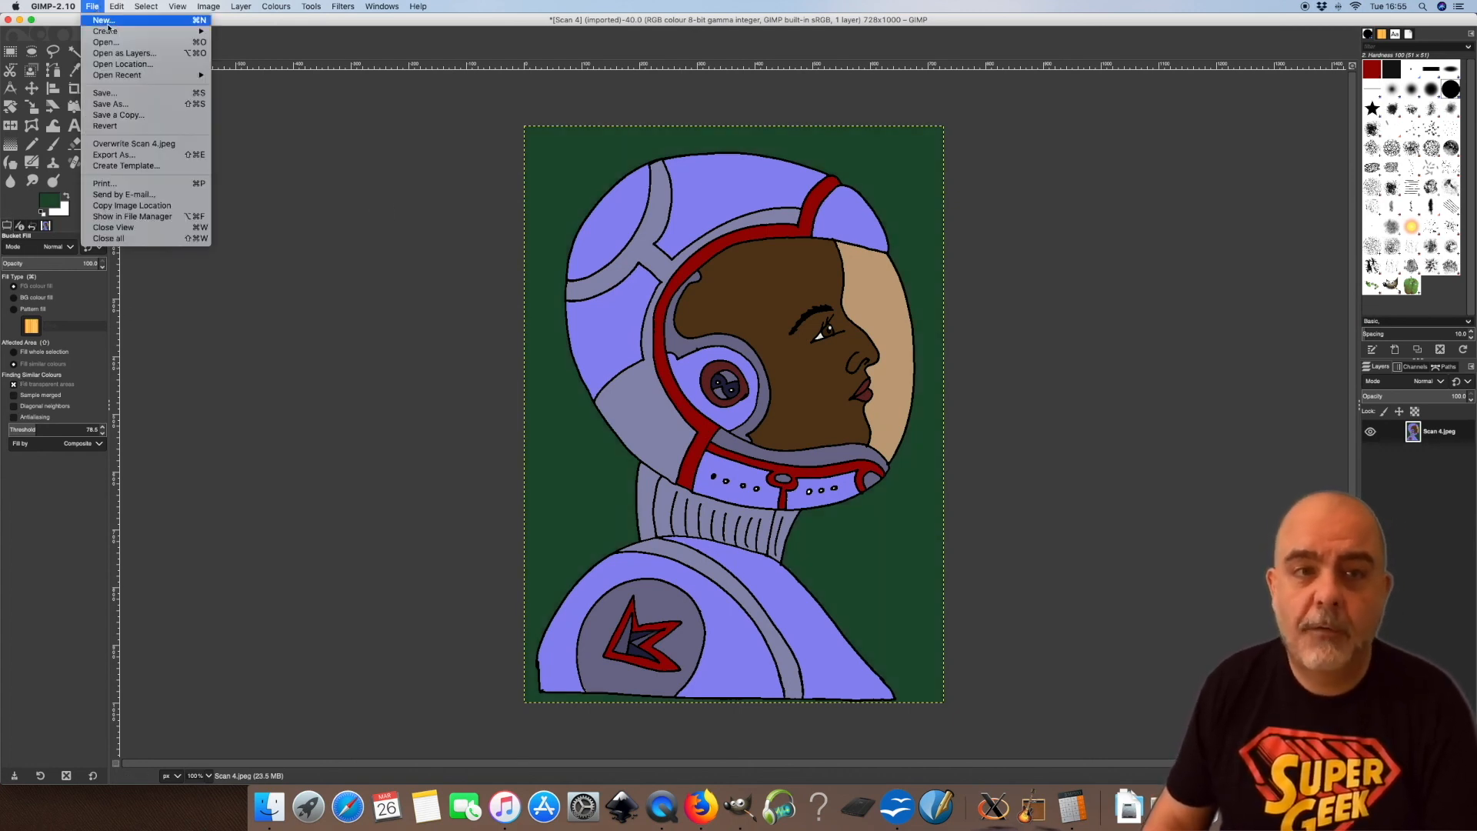
left_click(152, 105)
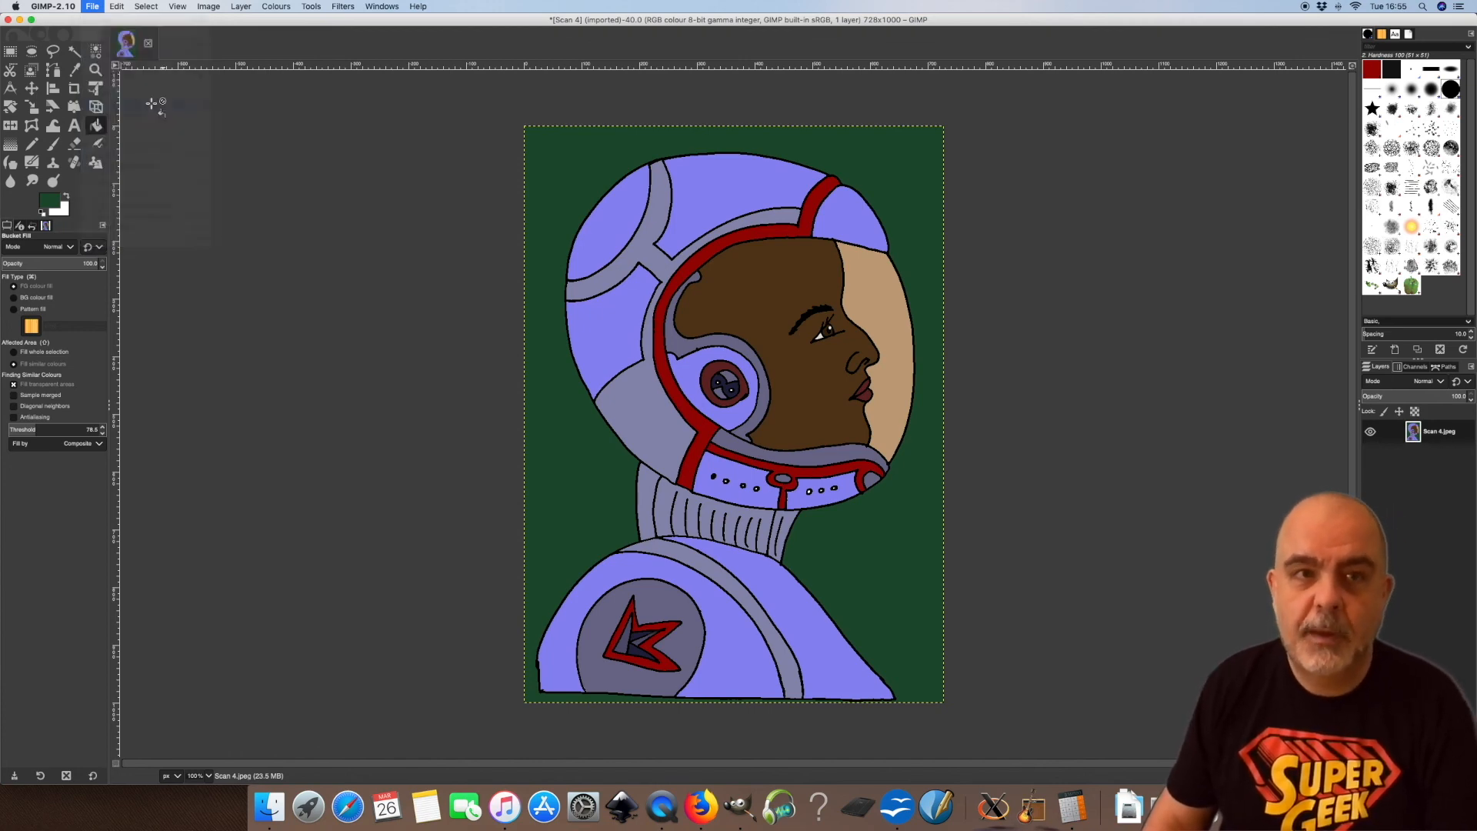
type("spacewoman 4.xcf")
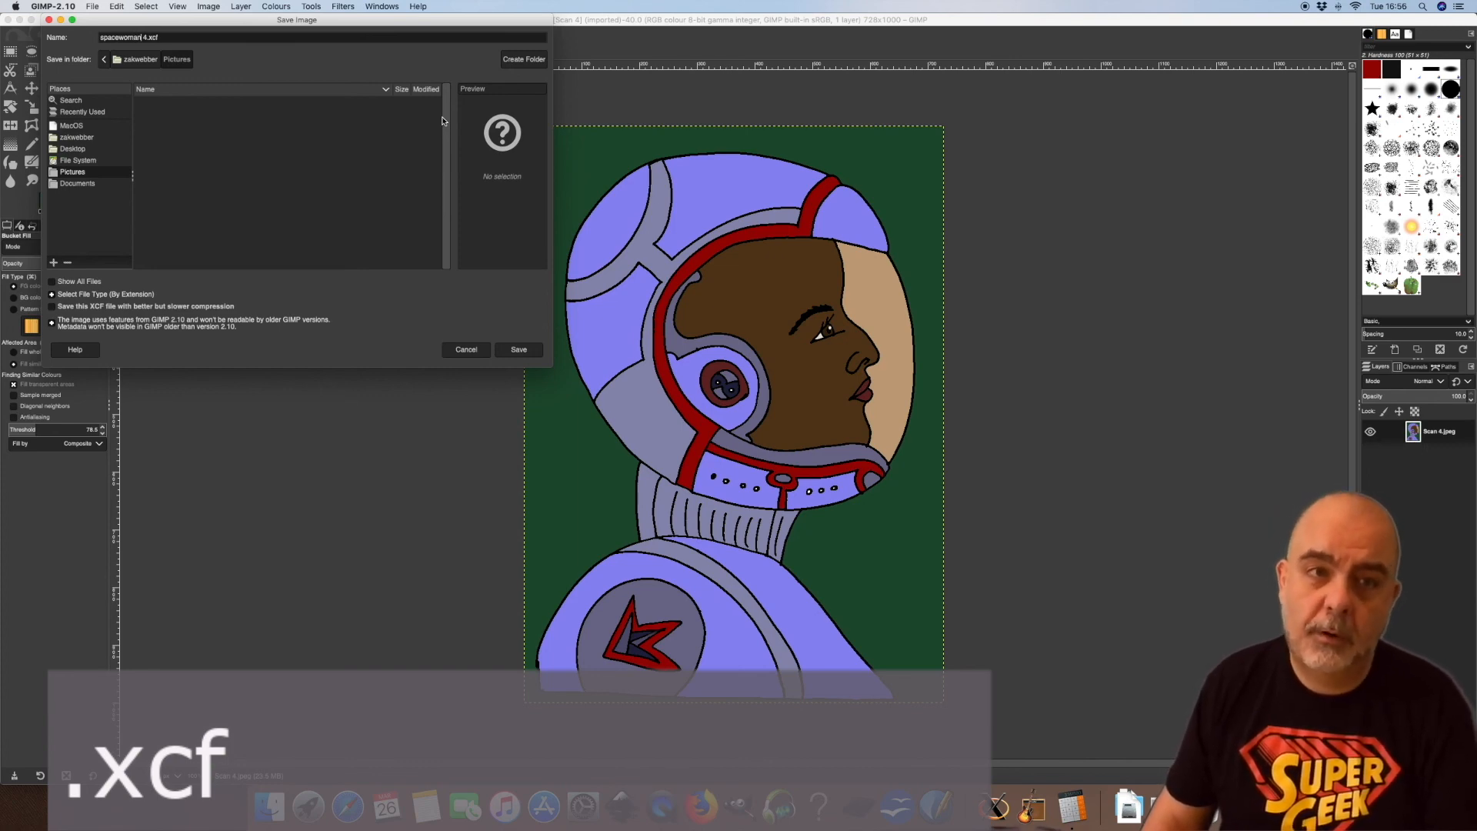
key("Return")
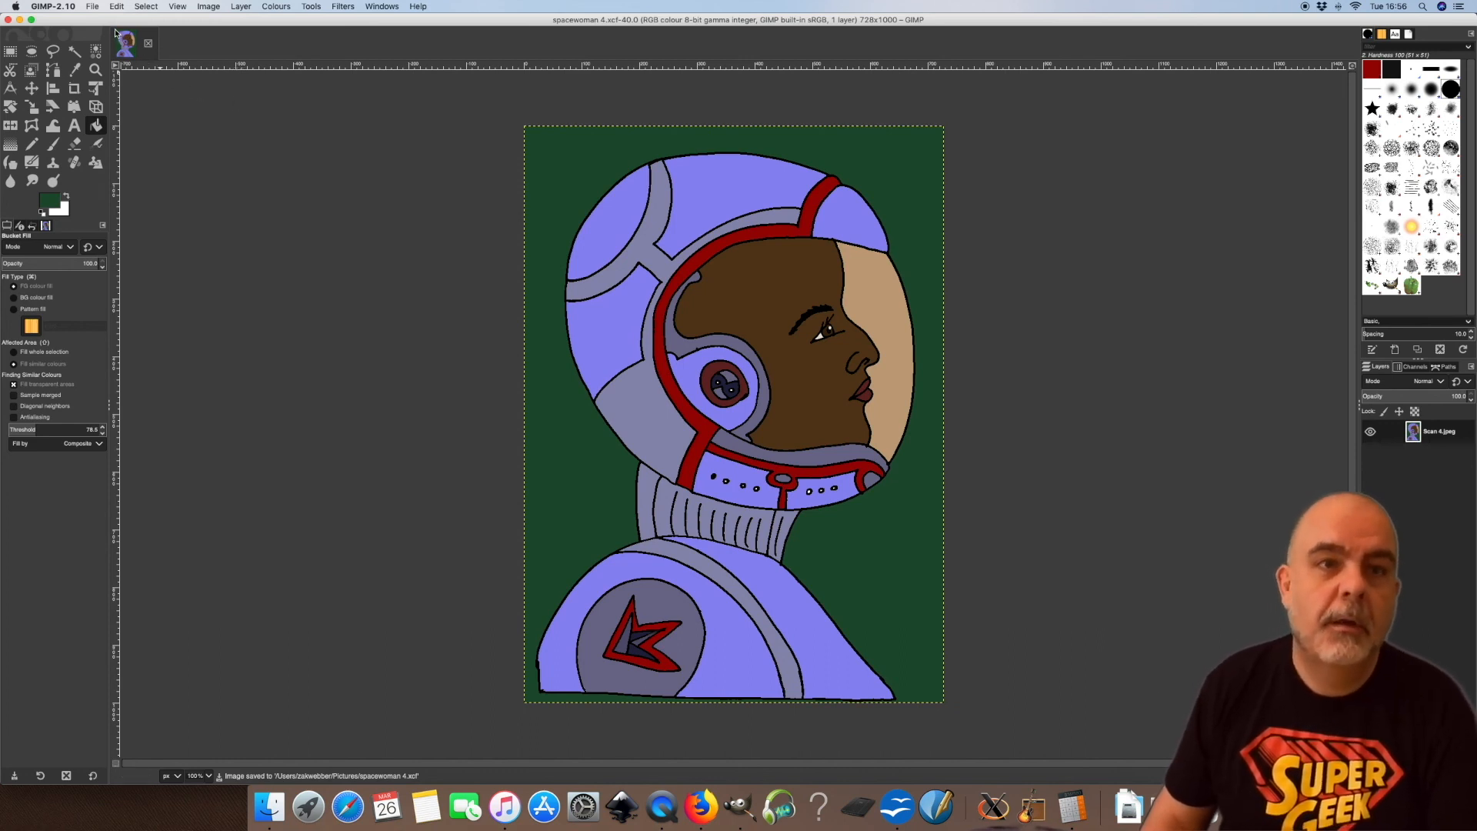
Start exporting the image to the Pictures folder and name the export file spacewoman 4.jpg.
left_click(92, 7)
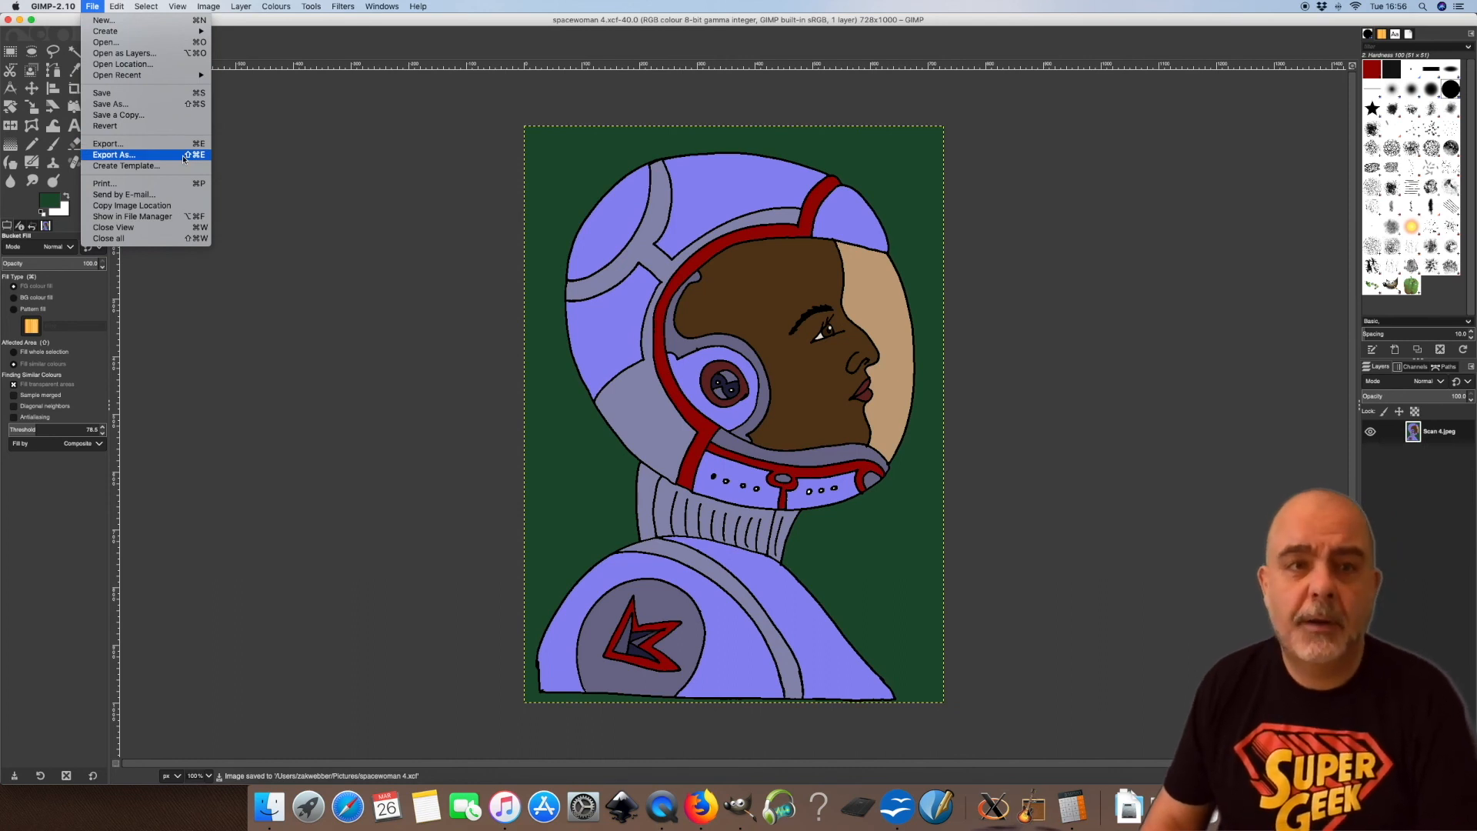
left_click(114, 155)
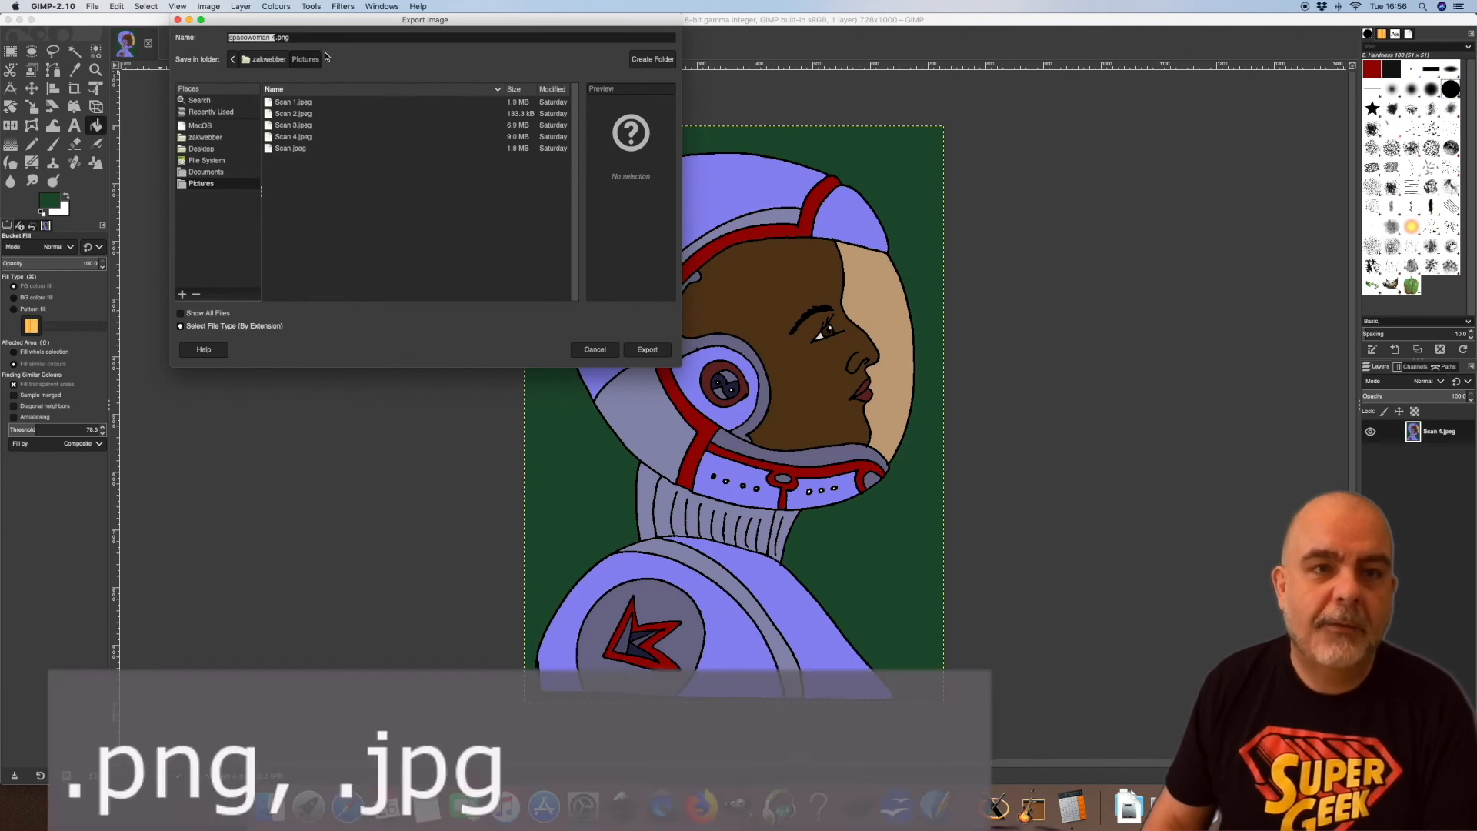
left_click(322, 39)
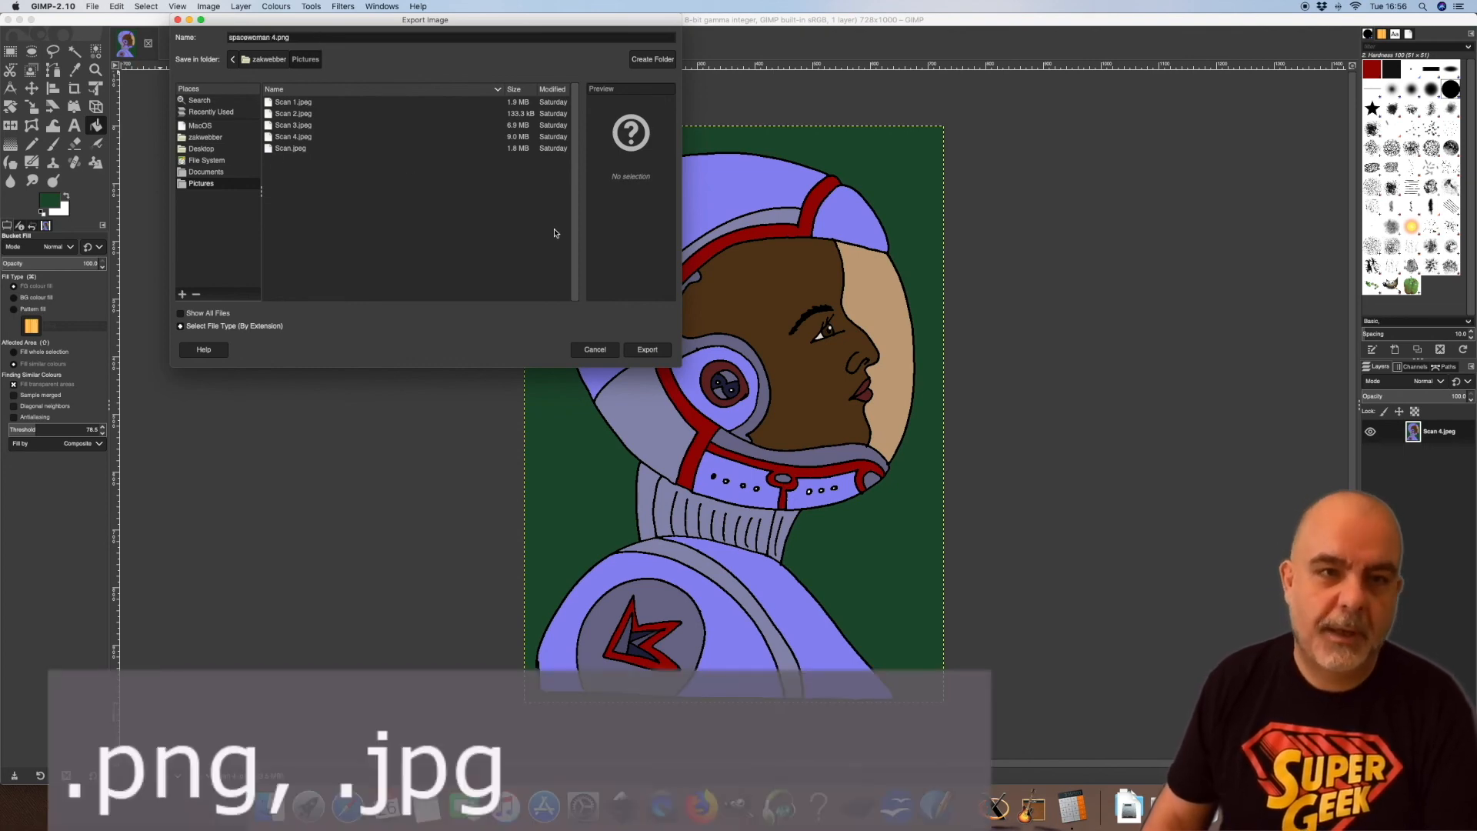
key("BackSpace")
key("BackSpace")
key("BackSpace")
type("jpg")
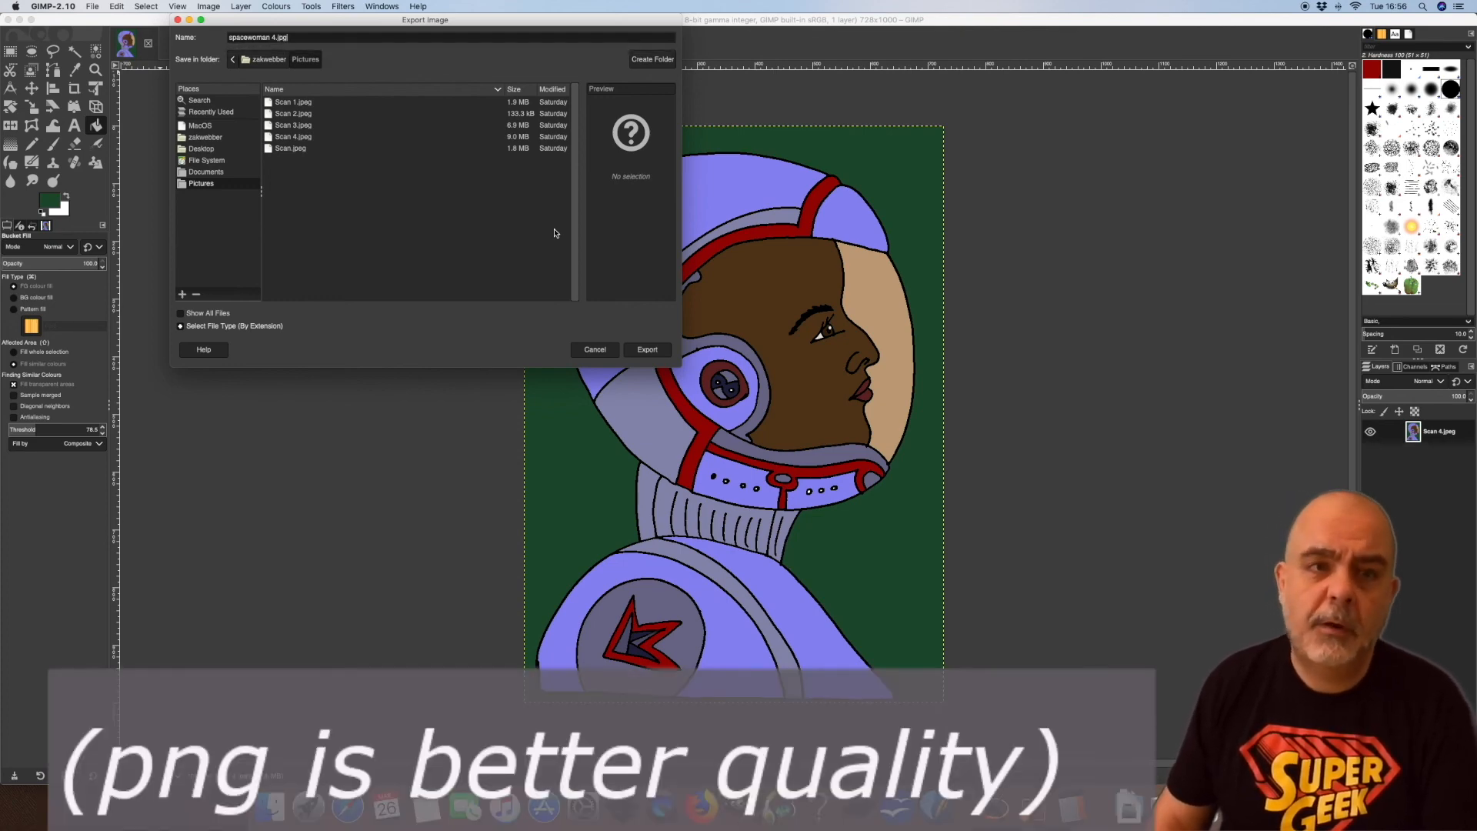
Change the export file name to spacewoman 4.png and export the image with the default PNG options.
key("BackSpace")
key("BackSpace")
key("BackSpace")
type("png")
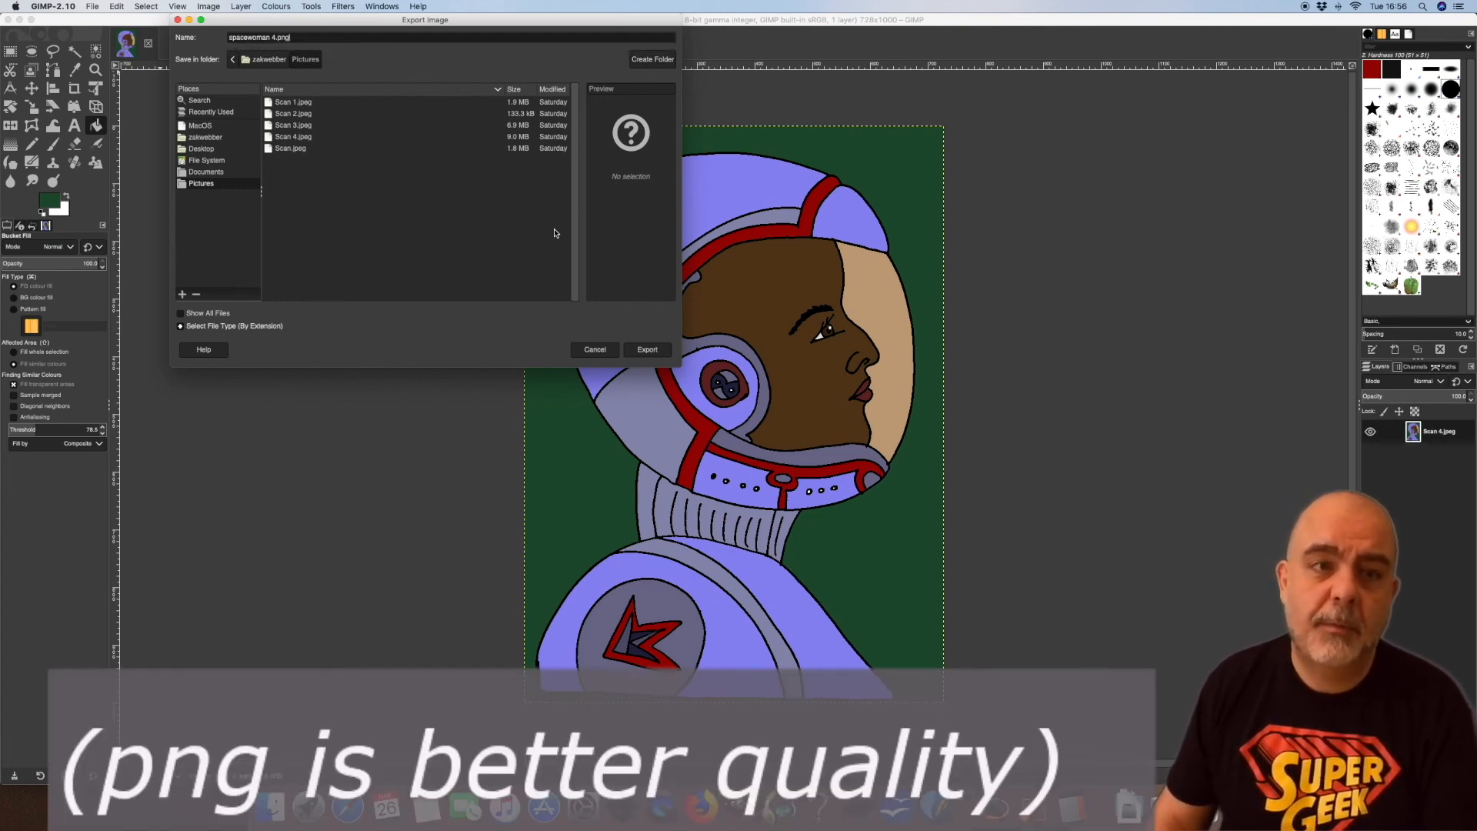
left_click(656, 351)
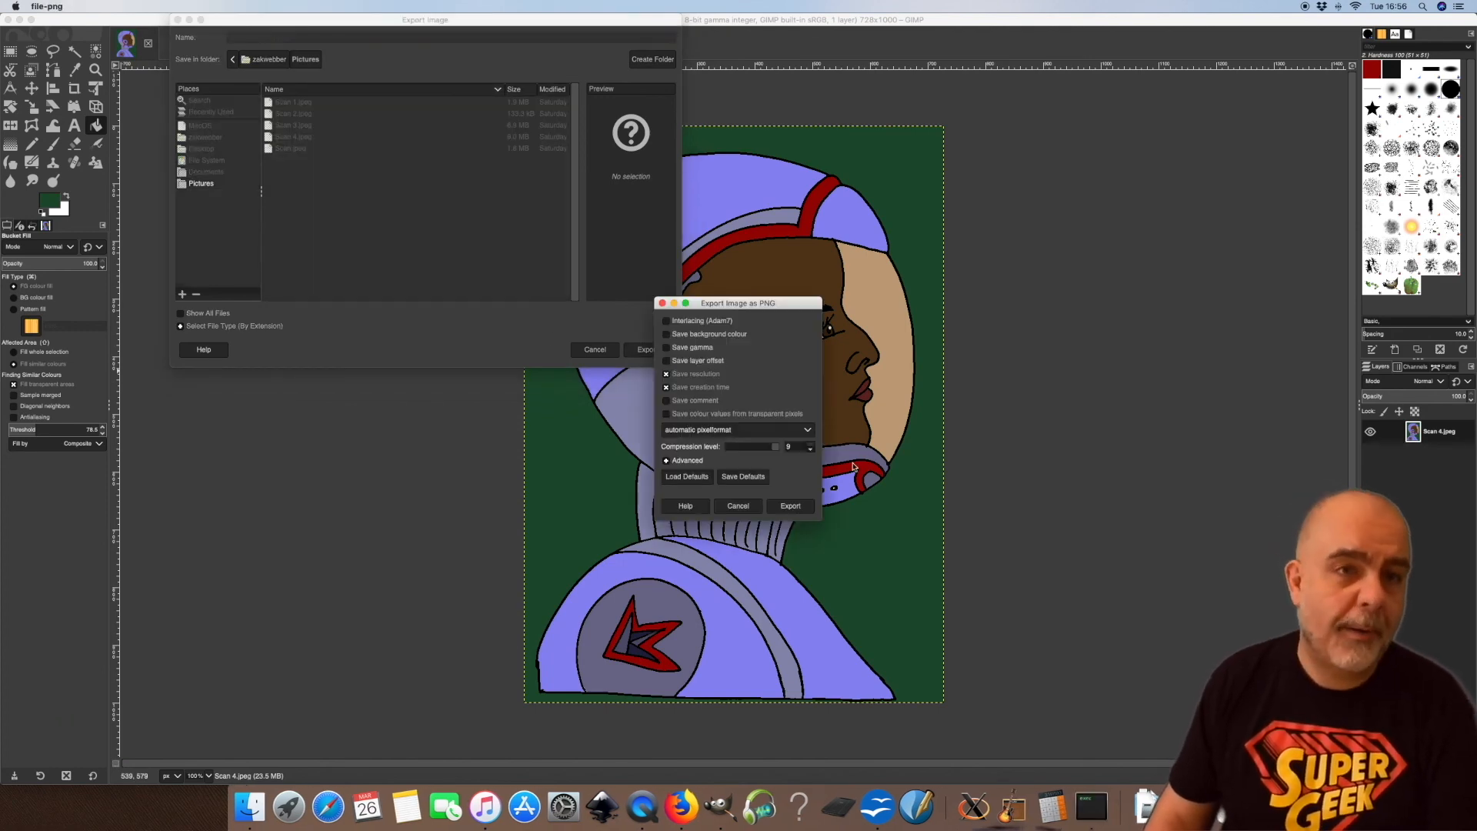
left_click(808, 510)
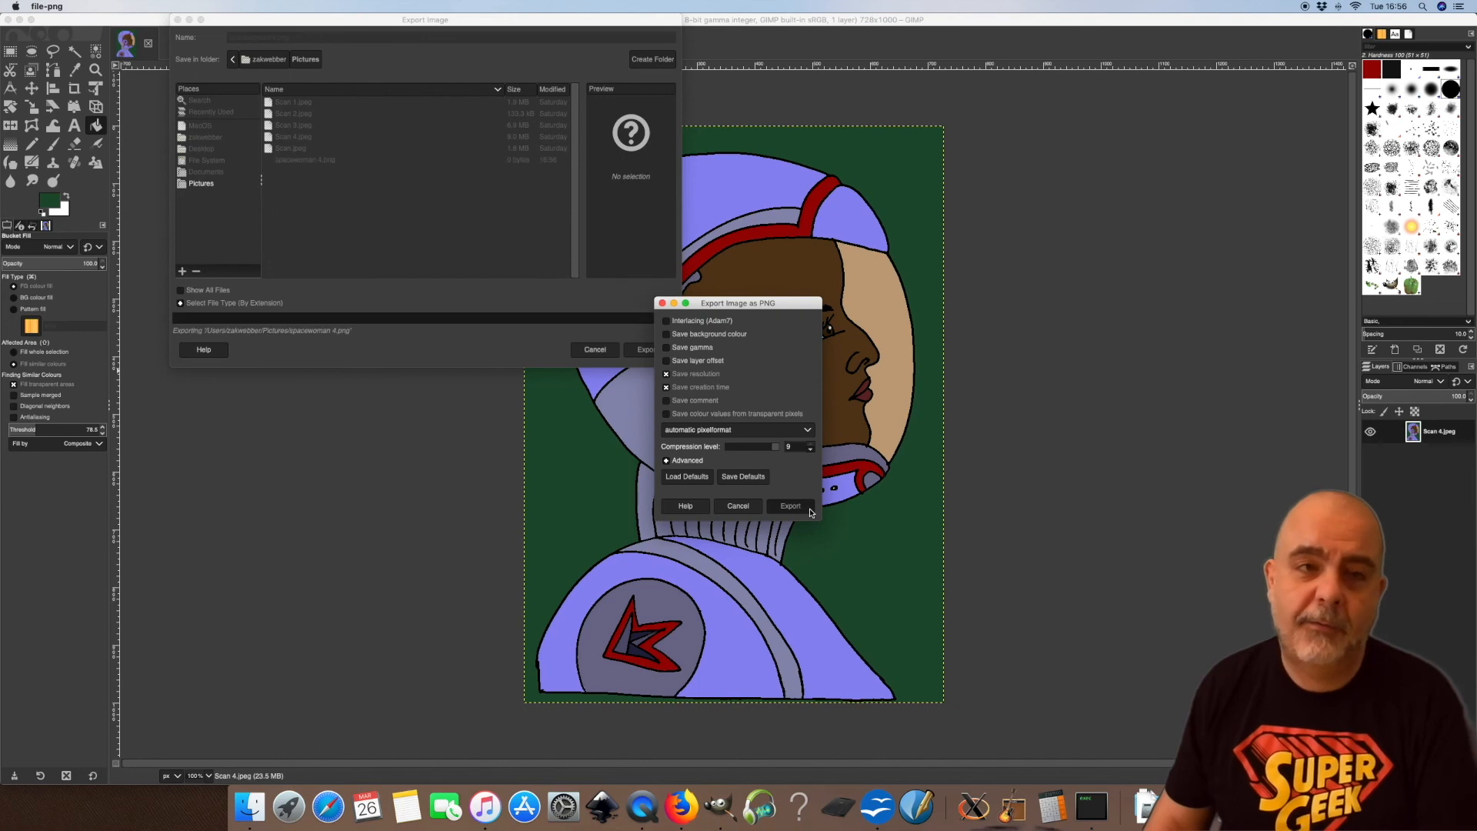